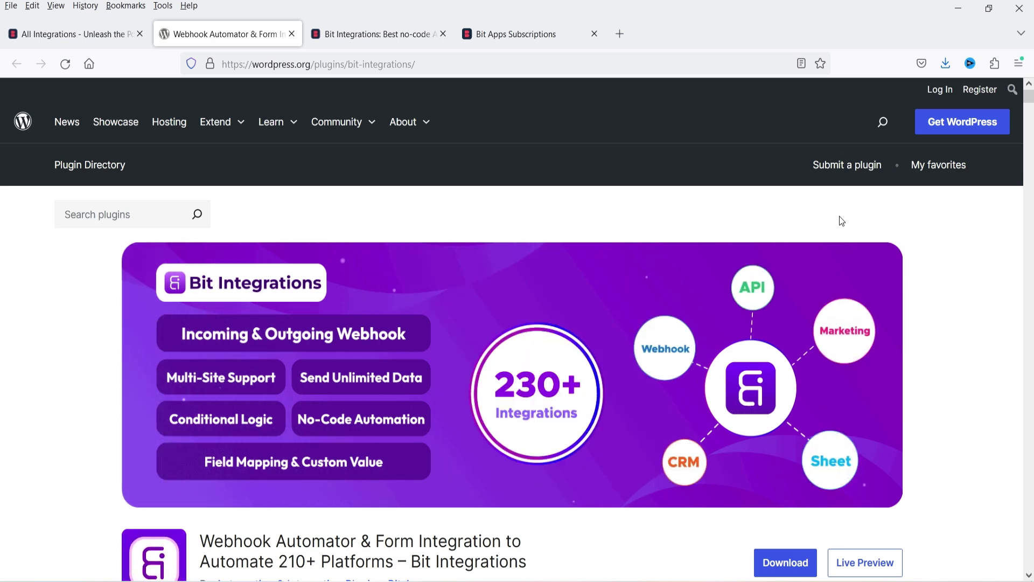
# Step: Review the Bit Integrations plugin description and stats, then go to its bitapps.pro pricing tab
pyautogui.scroll(-3, 843, 221)
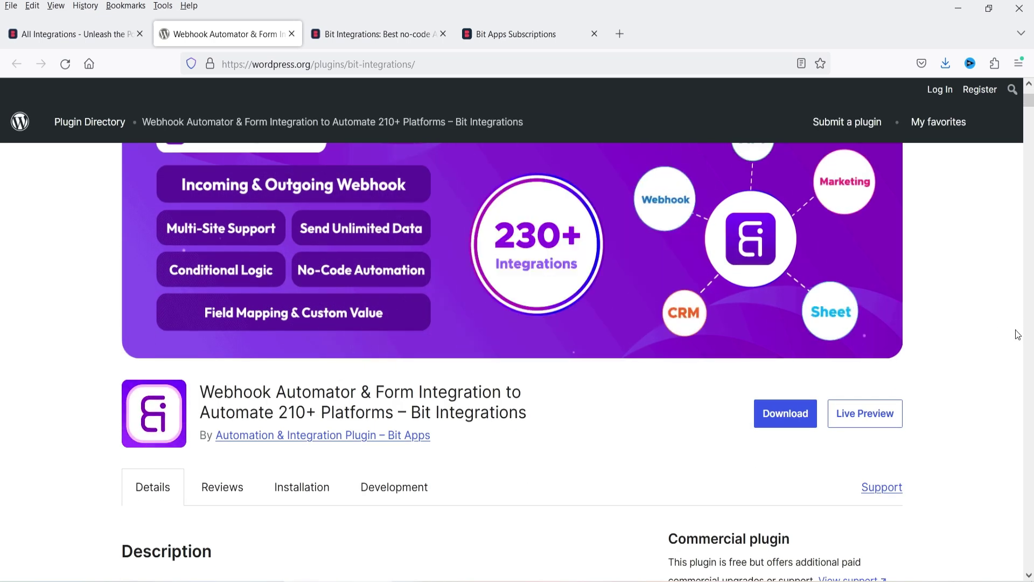
pyautogui.scroll(-5, 1017, 332)
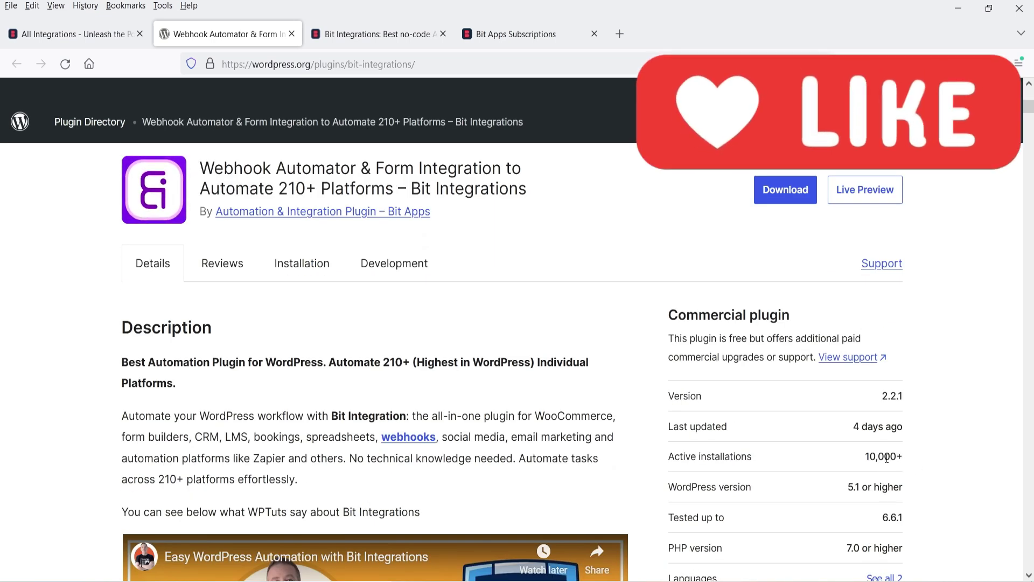
pyautogui.scroll(2, 937, 396)
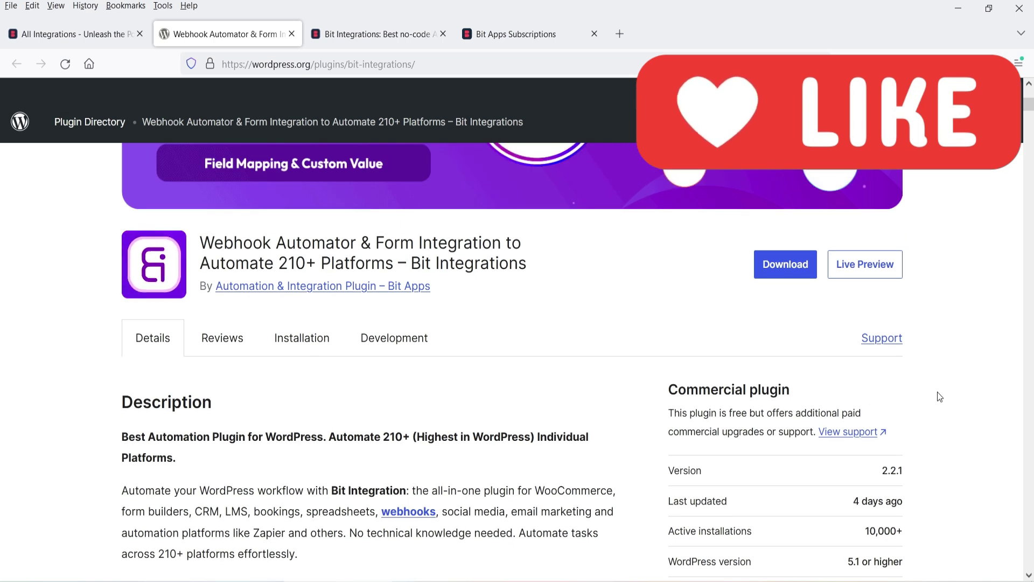
pyautogui.scroll(4, 940, 397)
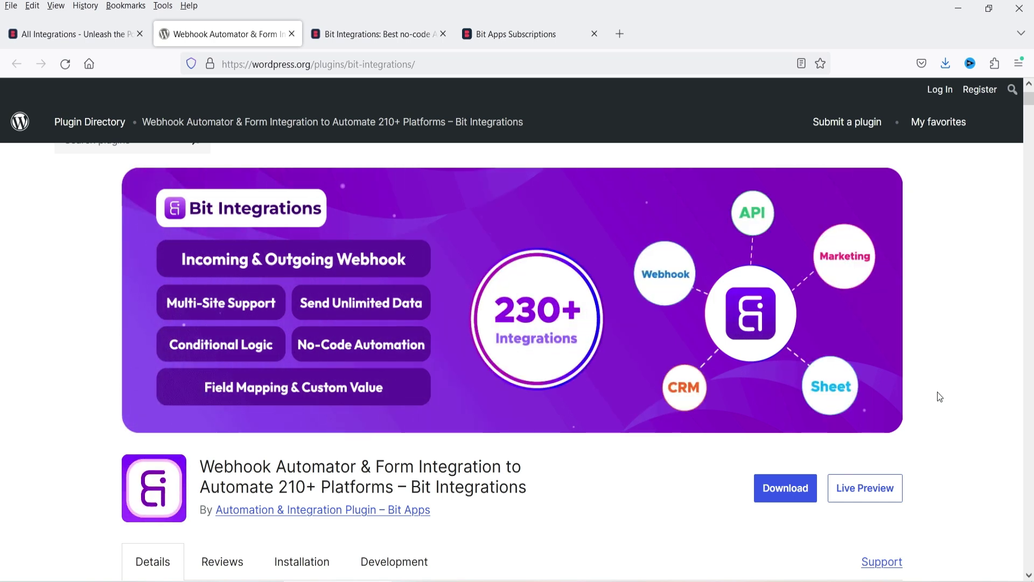
pyautogui.hotkey('ctrl', 'Tab')
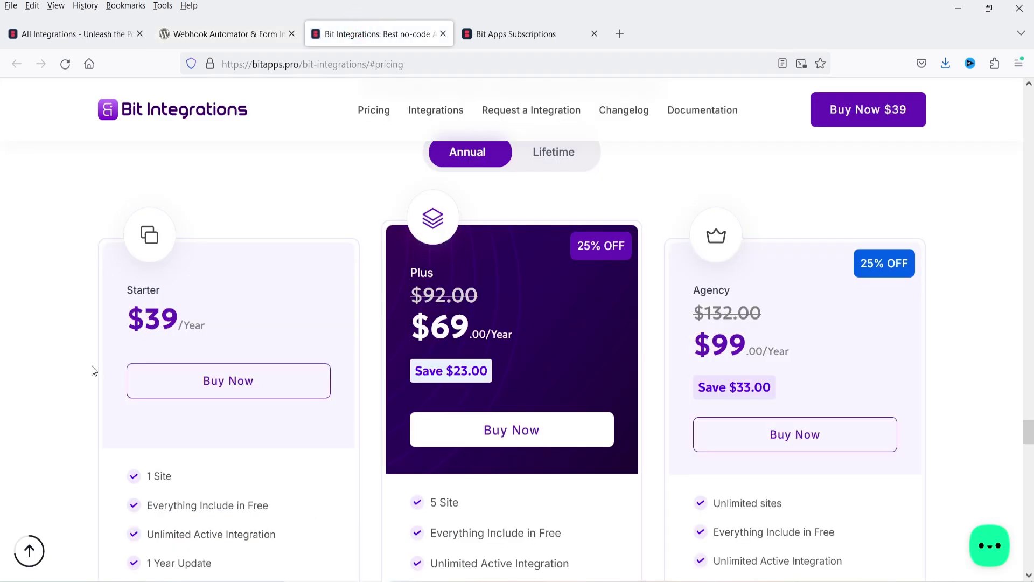
# Step: Compare the Starter $39, Plus $69 and Agency $99 annual pricing plans
pyautogui.scroll(-2, 226, 517)
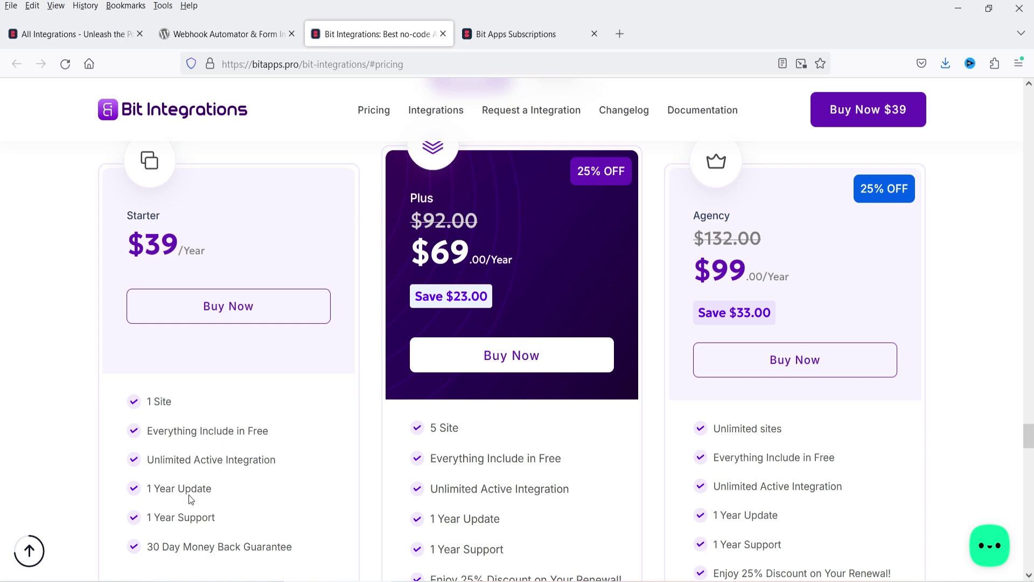
pyautogui.scroll(-5, 159, 346)
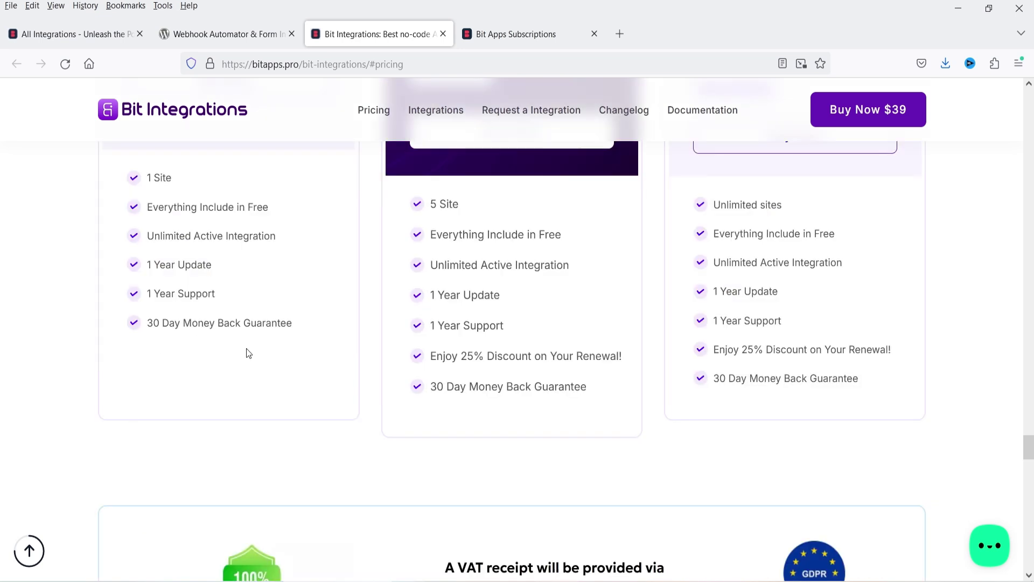
pyautogui.scroll(3, 242, 353)
# Step: Browse the integration cards in the All Integrations catalogue
pyautogui.hotkey('ctrl', '1')
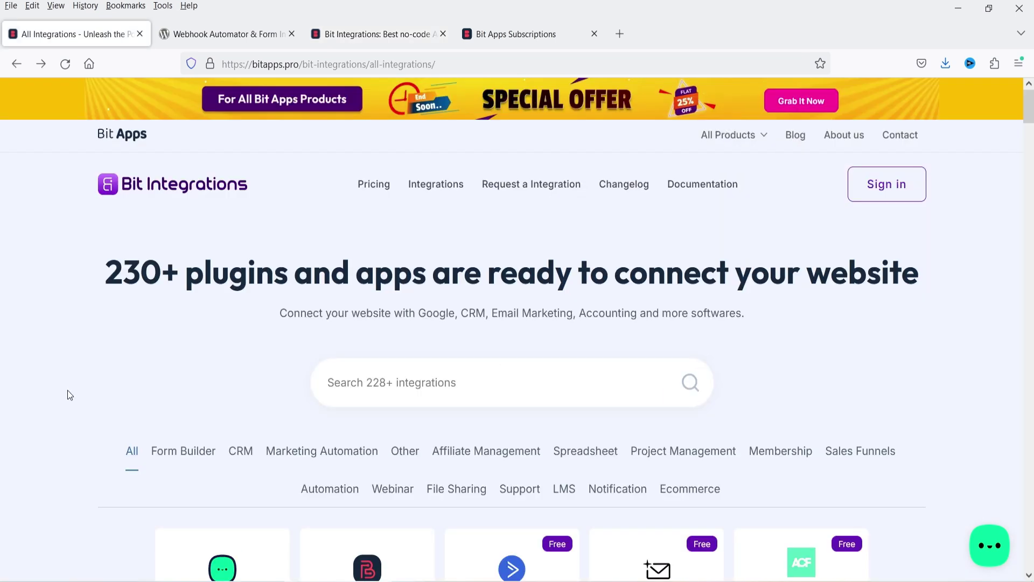
pyautogui.scroll(-3, 68, 395)
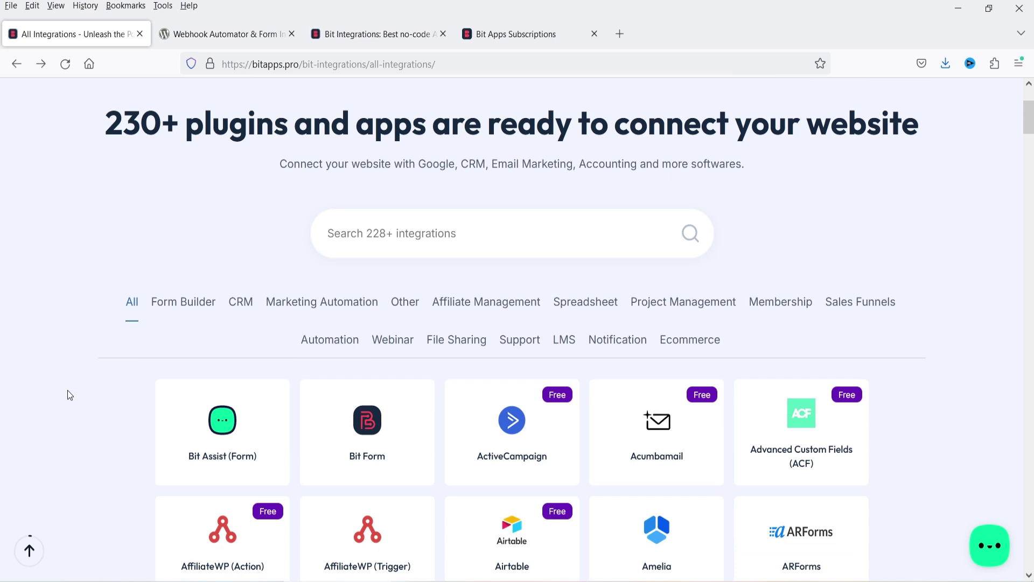
pyautogui.scroll(-10, 67, 391)
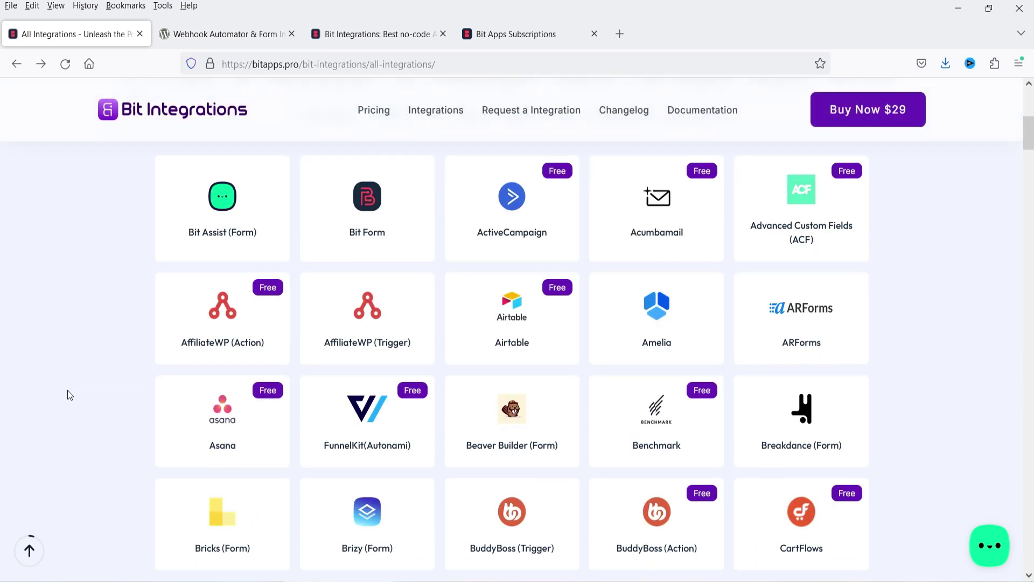
pyautogui.scroll(-20, 67, 391)
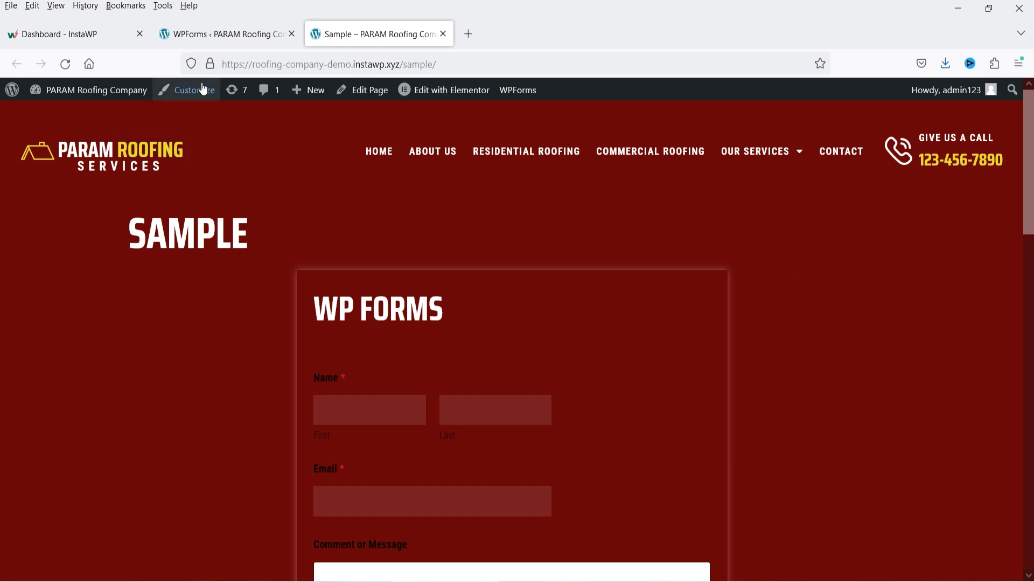
# Step: From the WPForms admin page, search Add New Plugin for 'bit integration'
pyautogui.click(219, 36)
pyautogui.scroll(-4, 61, 306)
pyautogui.moveTo(45, 479)
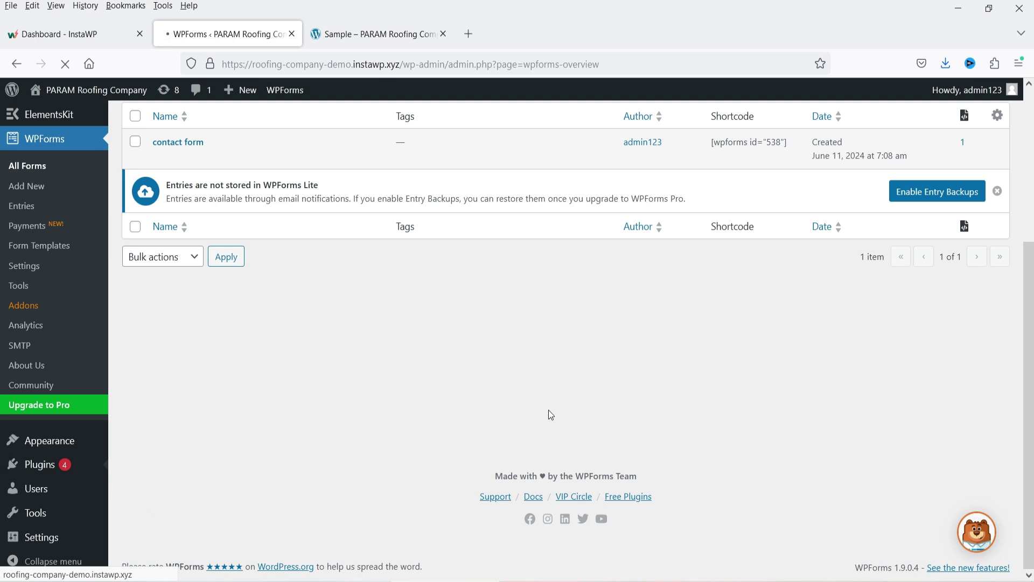
pyautogui.write('bit integration')
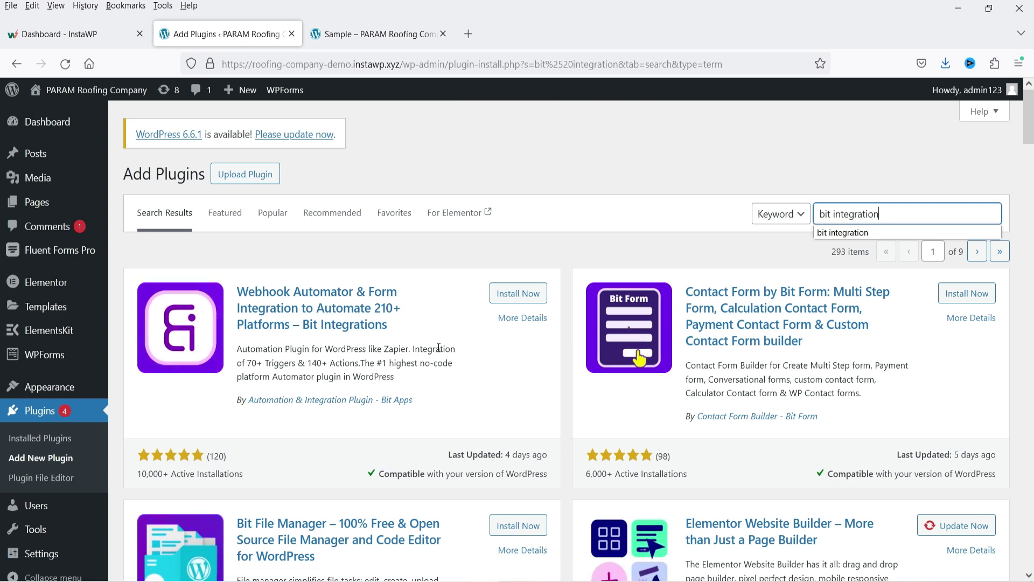
# Step: Install the Bit Integrations plugin from the first search result and activate it
pyautogui.click(539, 297)
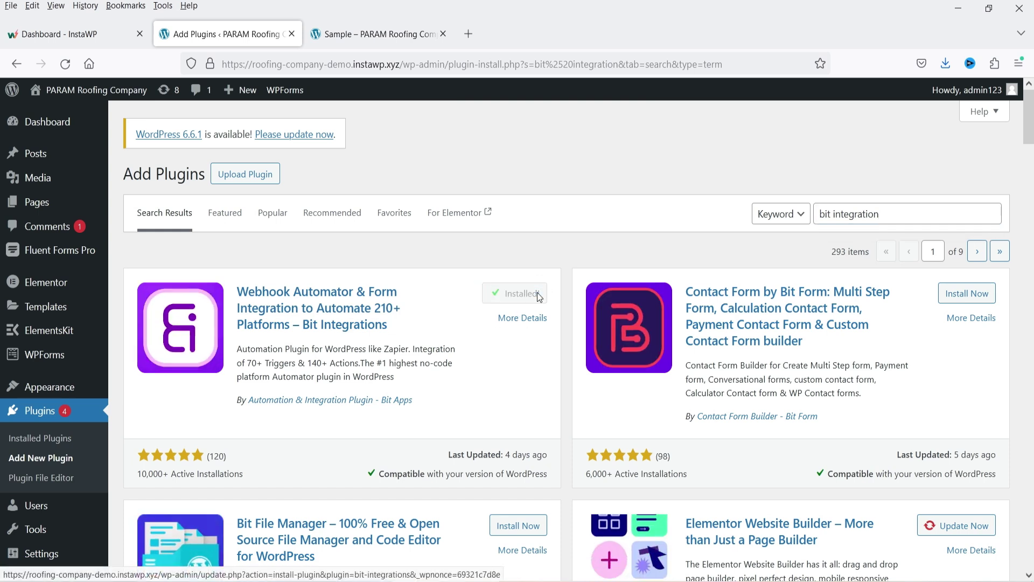
pyautogui.click(525, 293)
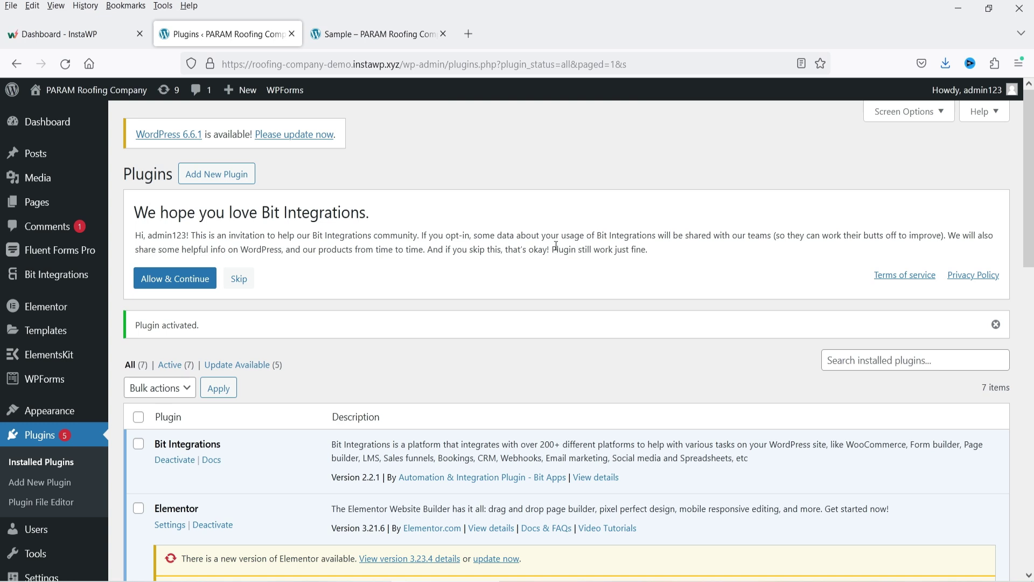
# Step: Open Bit Integrations, close the What's New notice, and check the Settings and Doc & Support pages
pyautogui.click(32, 278)
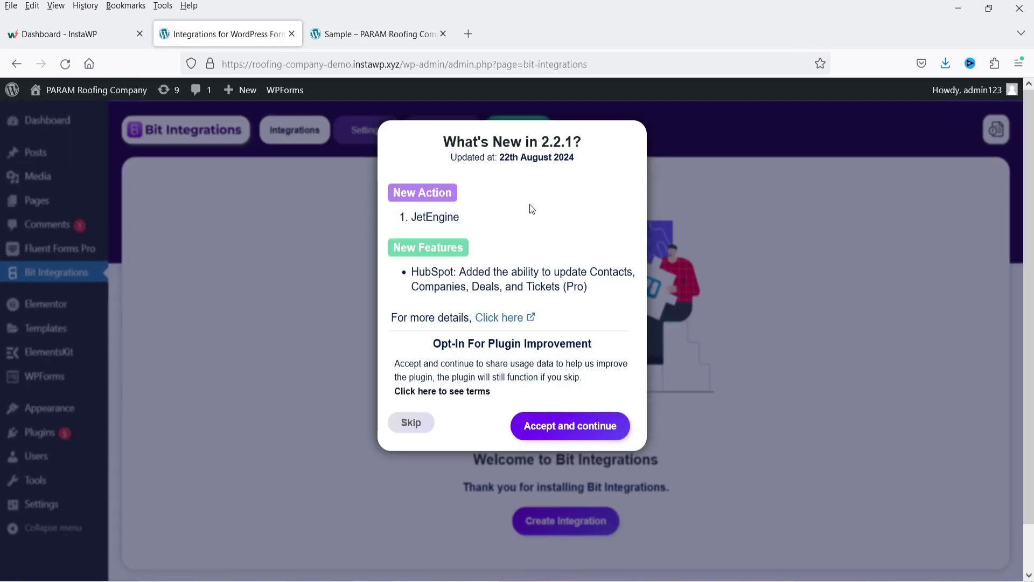
pyautogui.click(739, 309)
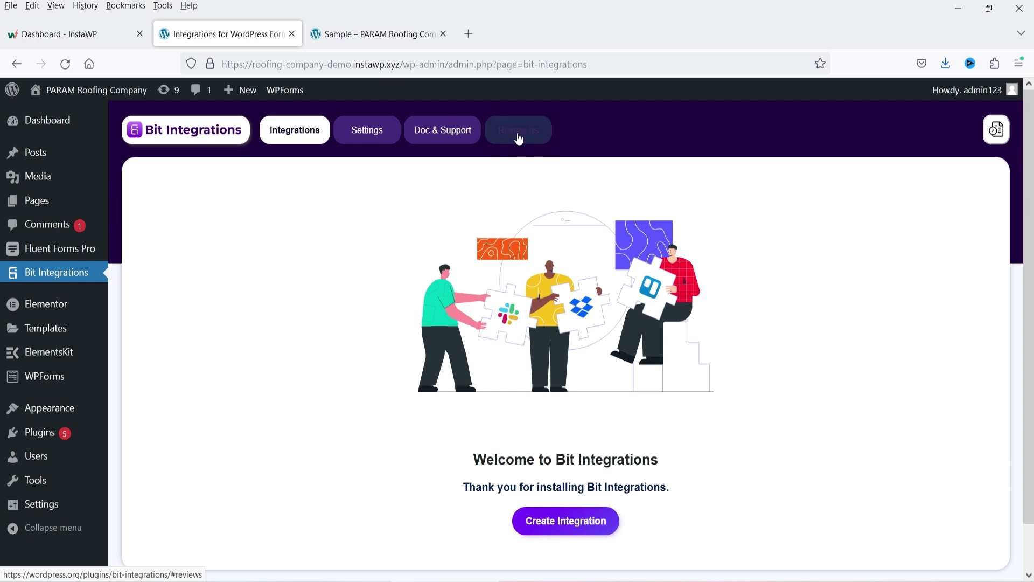
pyautogui.click(367, 130)
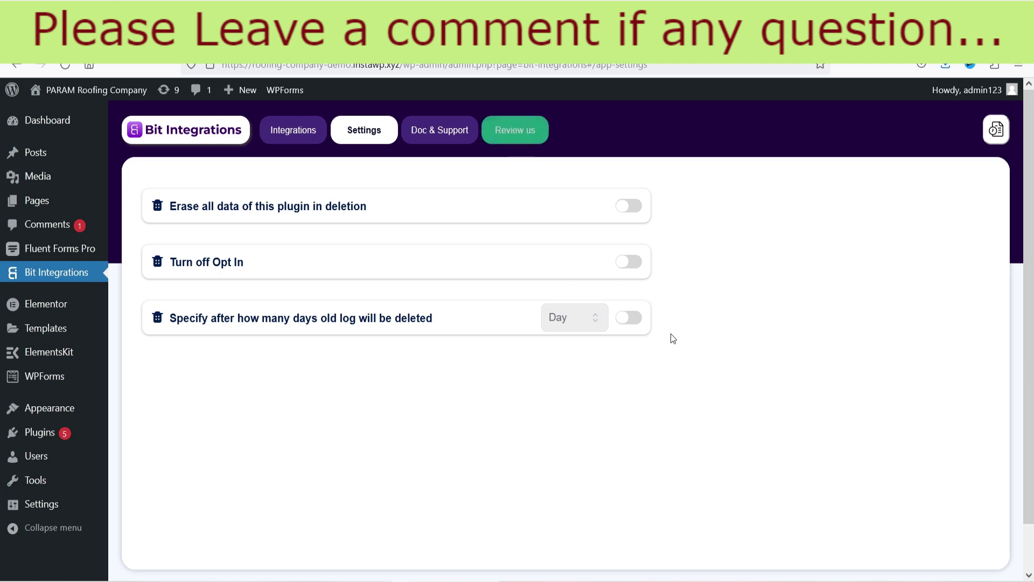
pyautogui.click(433, 130)
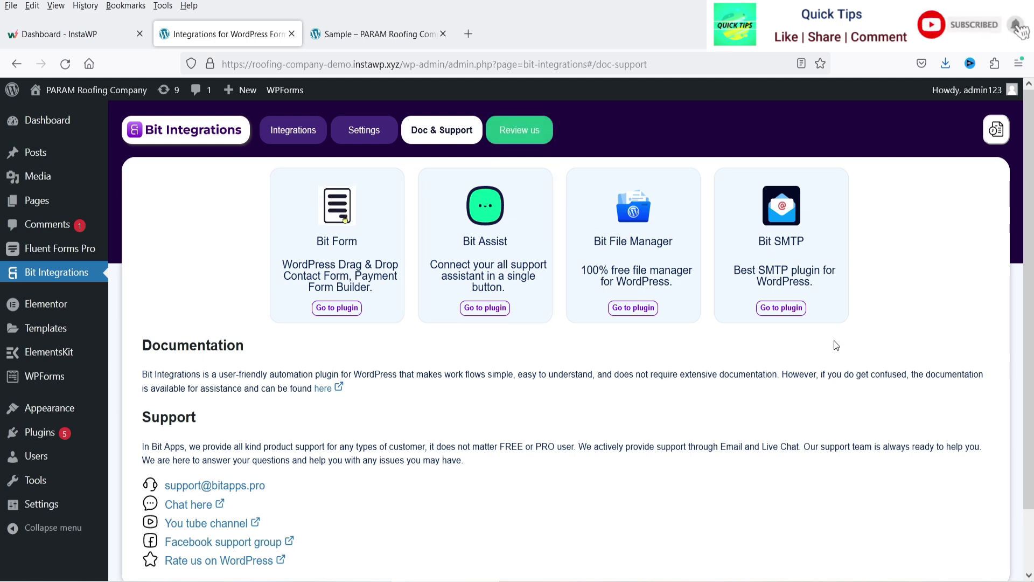
# Step: Go back to the Integrations overview and start a new integration
pyautogui.click(299, 130)
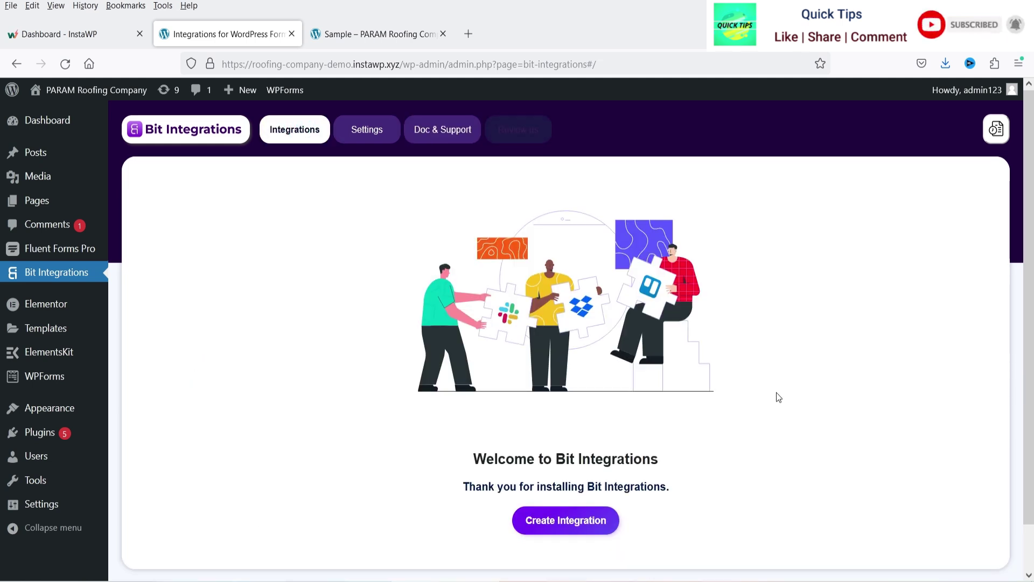
pyautogui.scroll(-2, 777, 393)
pyautogui.click(587, 472)
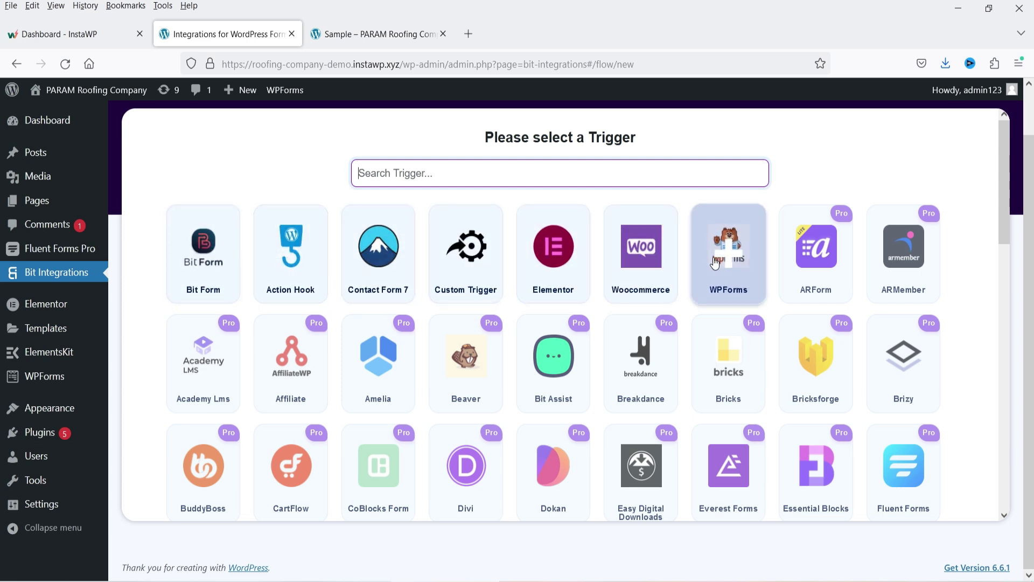
# Step: Look through the trigger grid and select WPForms as the trigger
pyautogui.scroll(-3, 816, 183)
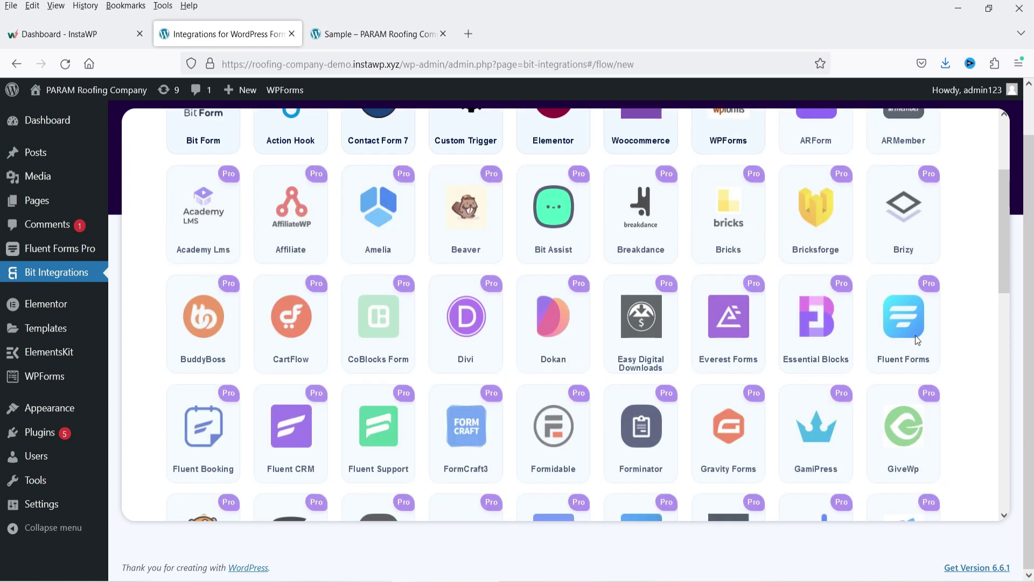
pyautogui.scroll(-3, 789, 343)
pyautogui.scroll(6, 897, 353)
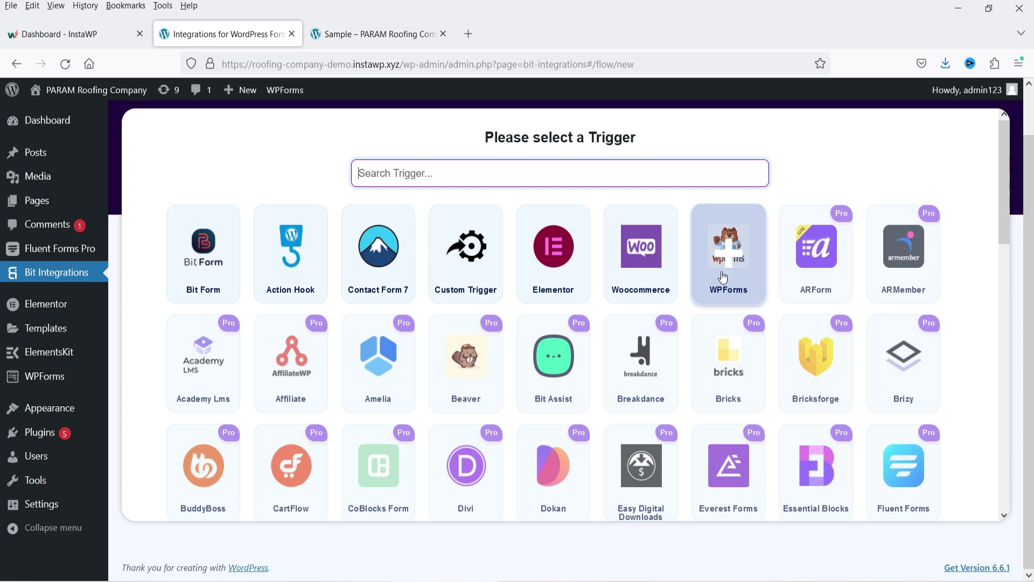
pyautogui.scroll(-4, 674, 323)
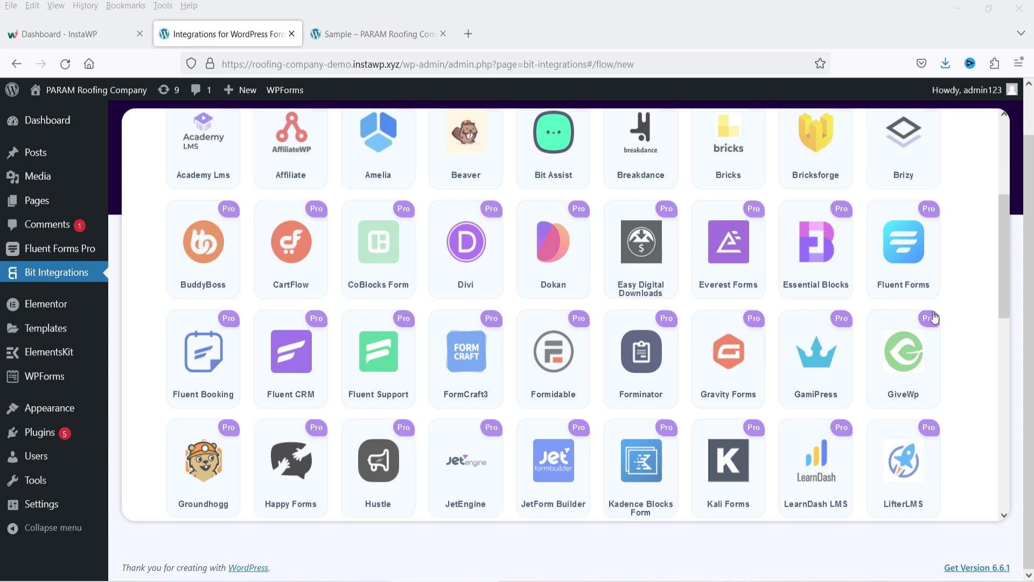
pyautogui.scroll(4, 897, 275)
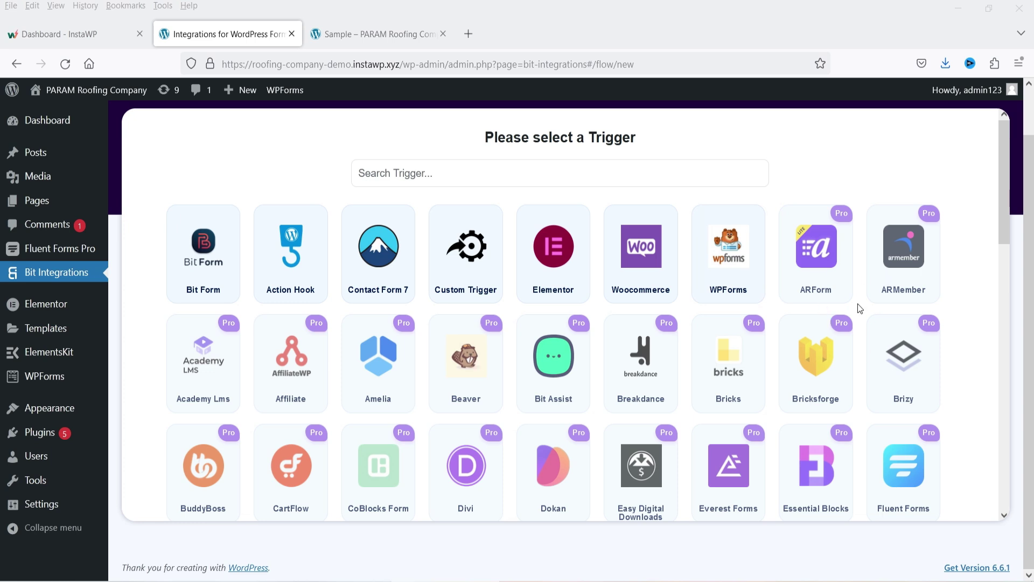
pyautogui.scroll(-3, 799, 370)
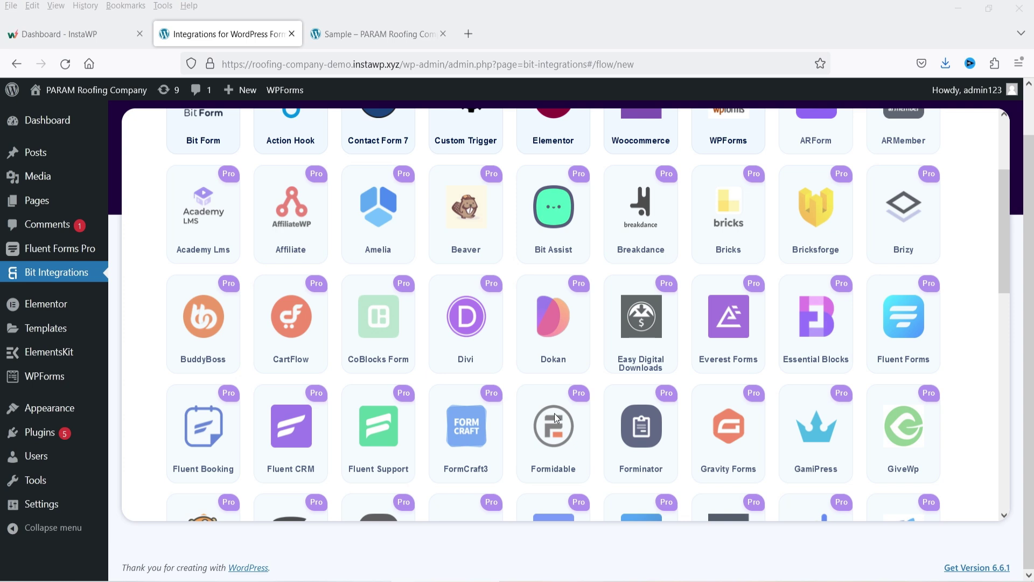
pyautogui.scroll(3, 554, 418)
pyautogui.click(734, 254)
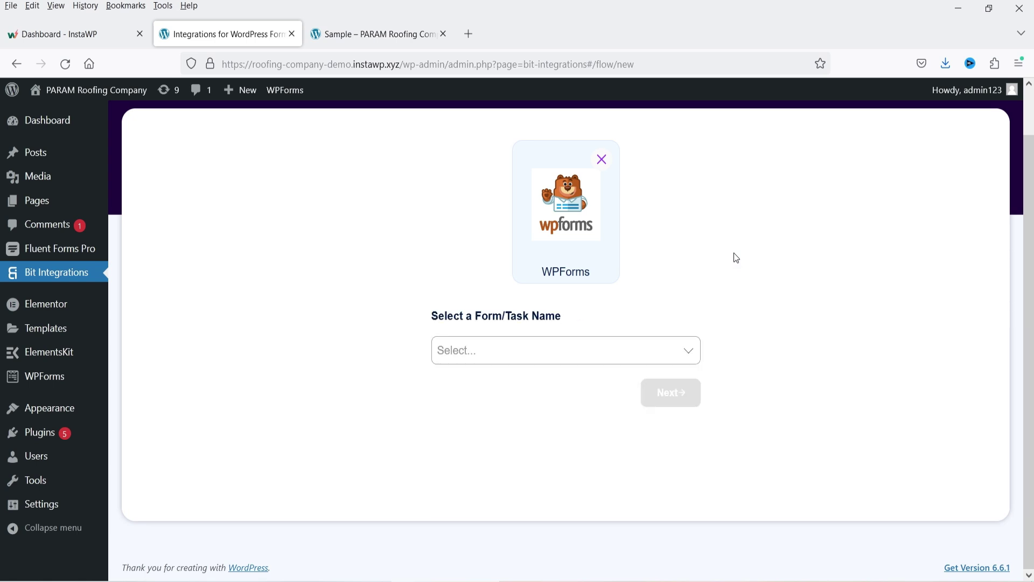
# Step: Set the trigger form to 'contact form' and continue to the action search
pyautogui.click(529, 355)
pyautogui.click(471, 378)
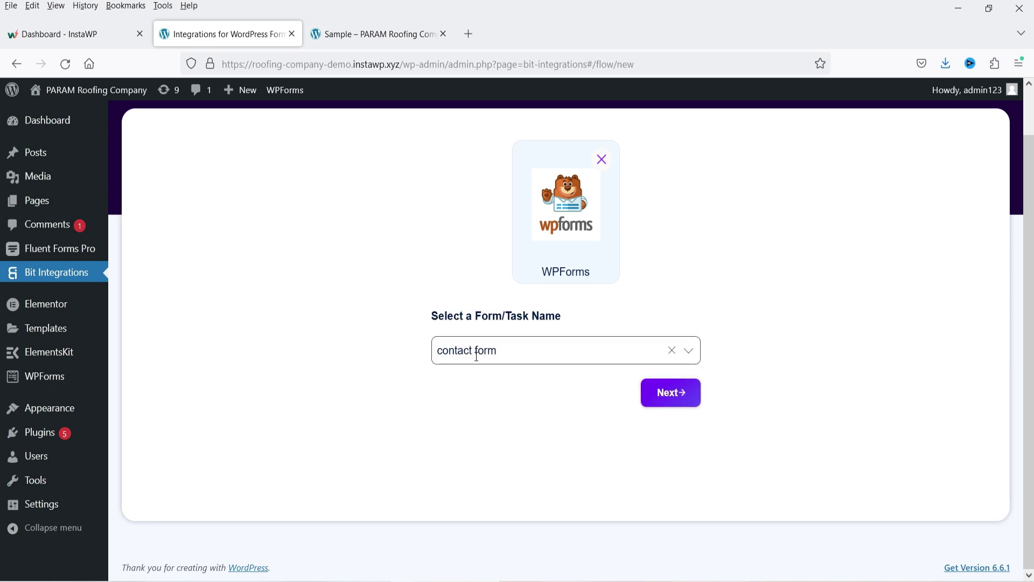
pyautogui.click(671, 392)
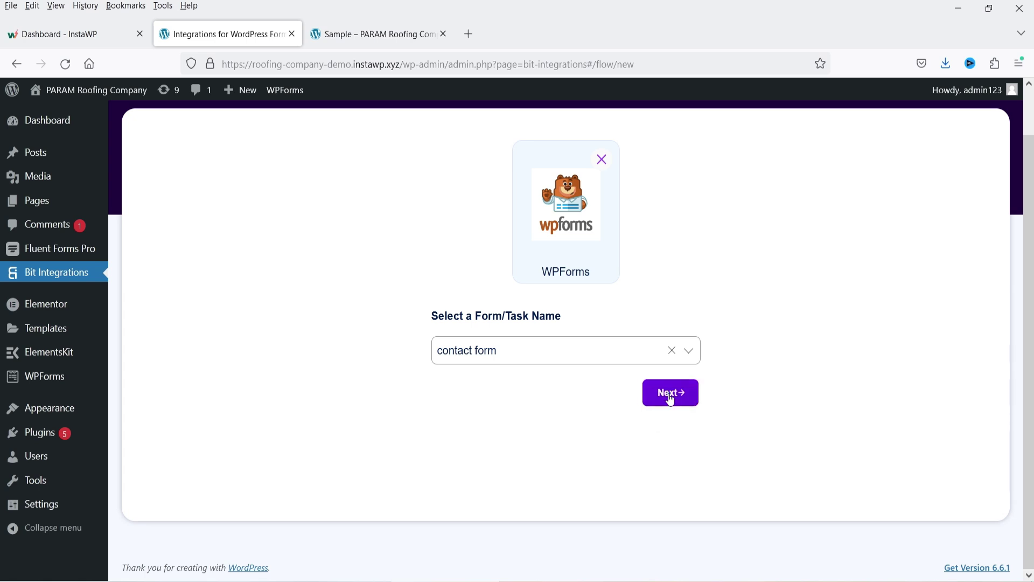
pyautogui.click(597, 188)
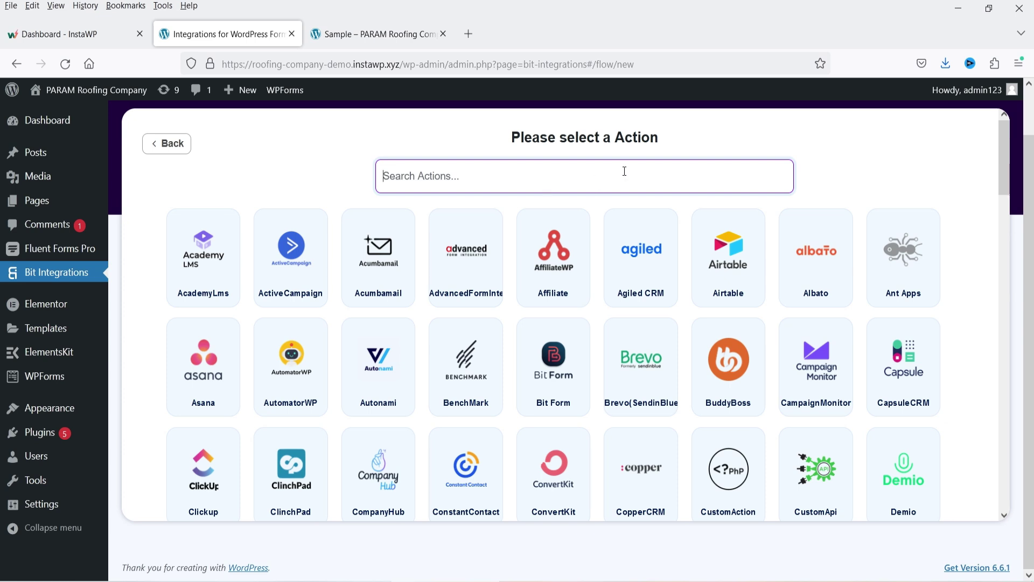
pyautogui.scroll(-8, 895, 334)
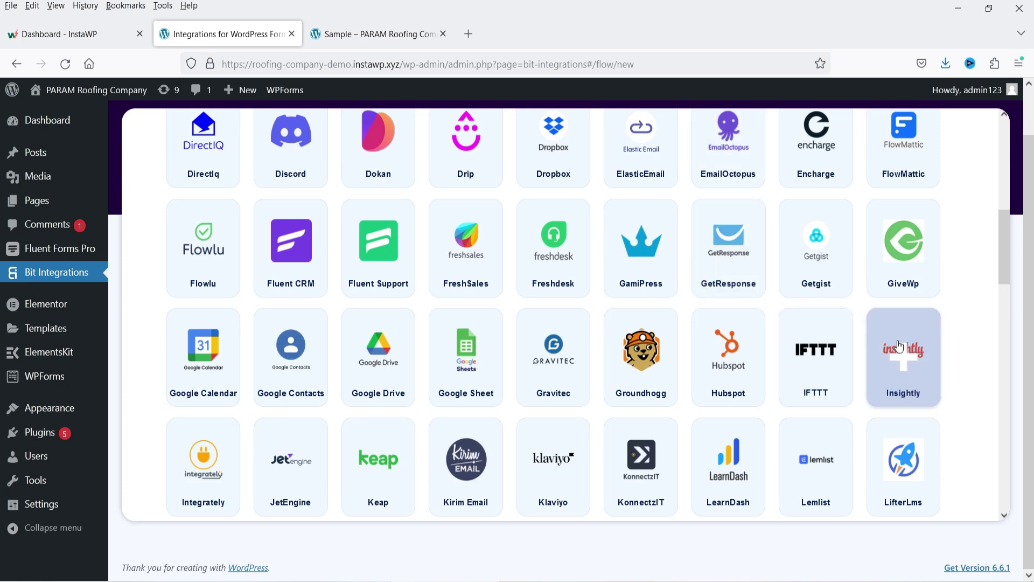
pyautogui.scroll(-9, 906, 342)
pyautogui.scroll(12, 942, 342)
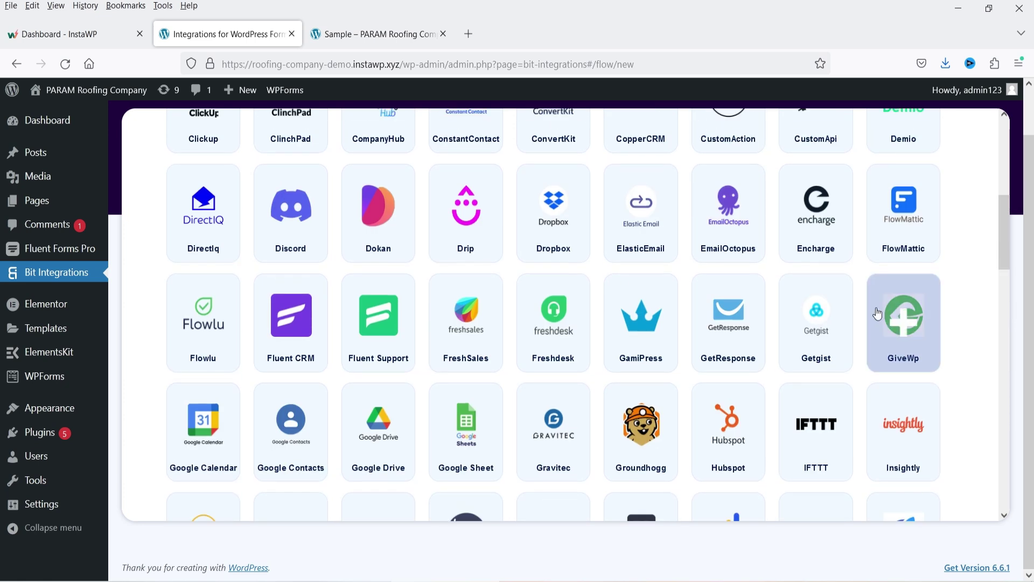
pyautogui.click(468, 430)
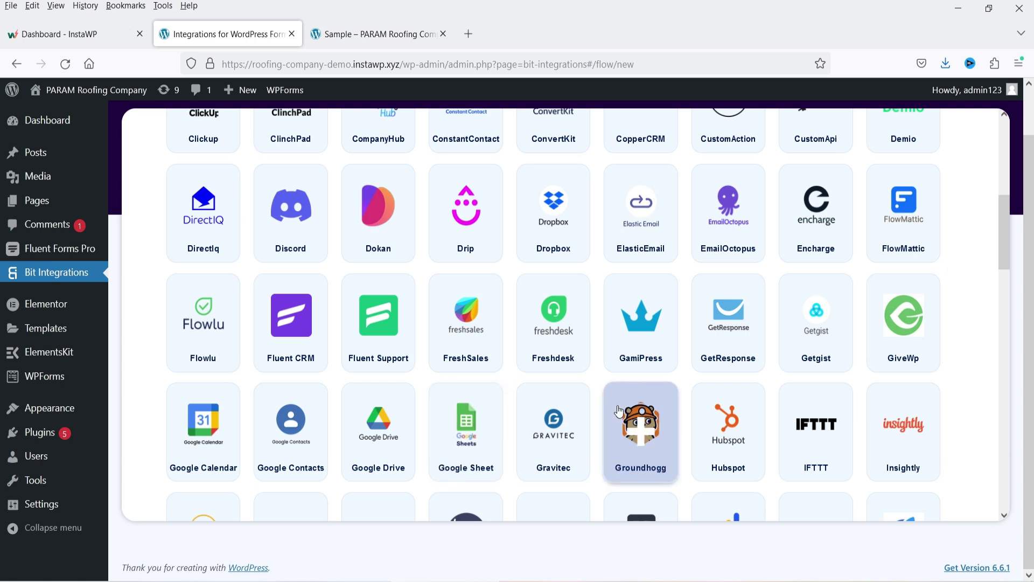
pyautogui.scroll(-5, 725, 334)
pyautogui.scroll(10, 263, 217)
pyautogui.scroll(5, 262, 217)
pyautogui.click(405, 193)
pyautogui.write('crm')
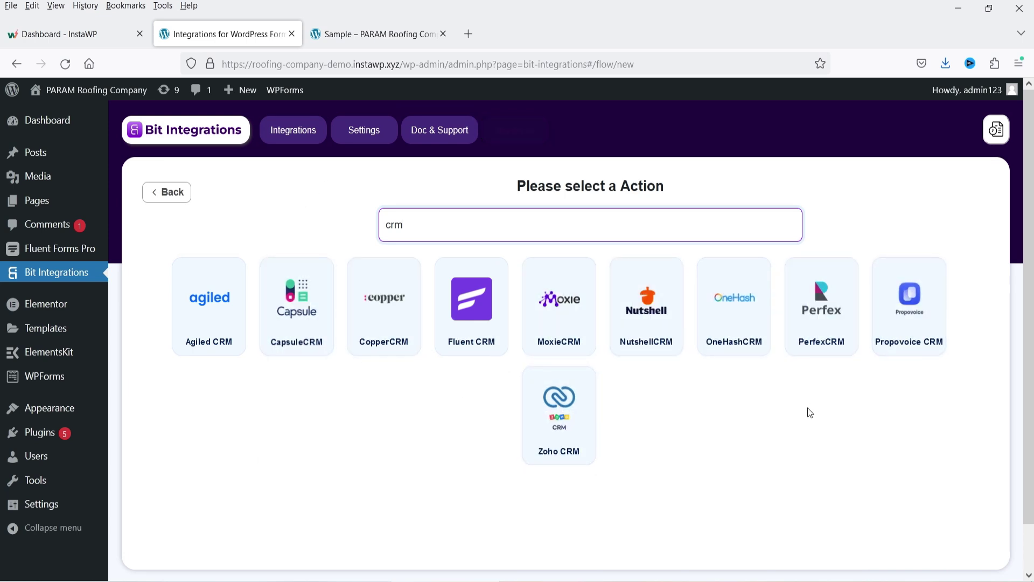
pyautogui.moveTo(425, 229); pyautogui.dragTo(338, 226)
pyautogui.write('mail')
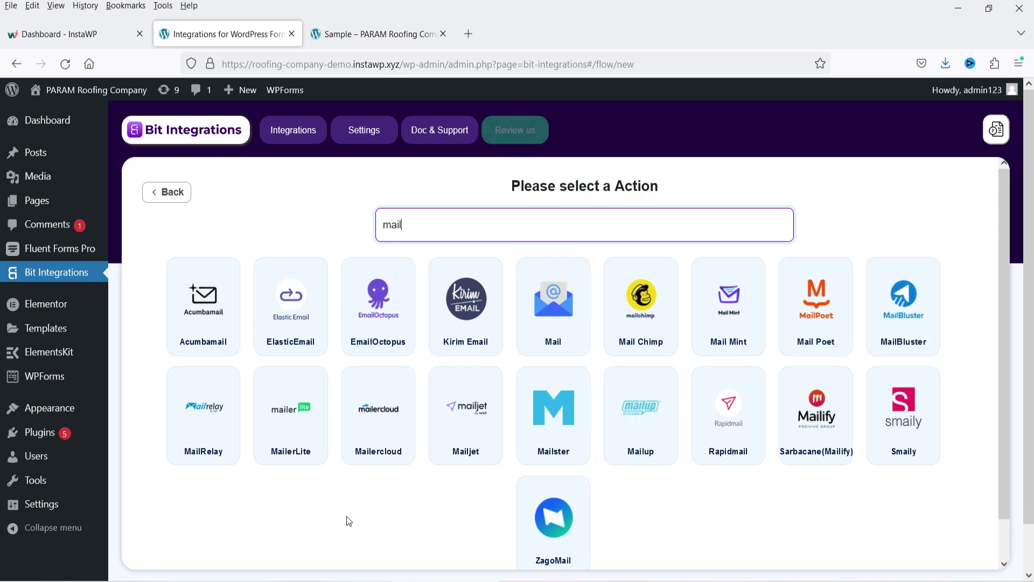
pyautogui.press('BackSpace')
pyautogui.press('BackSpace')
pyautogui.press('BackSpace')
pyautogui.press('BackSpace')
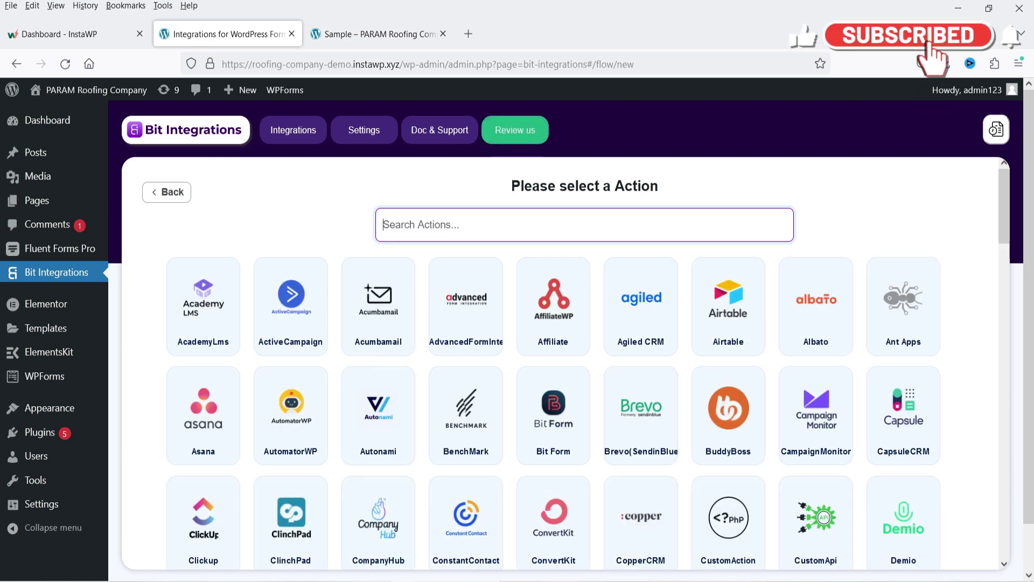
# Step: Choose Airtable as the action and open the Airtable Personal access tokens link
pyautogui.click(730, 302)
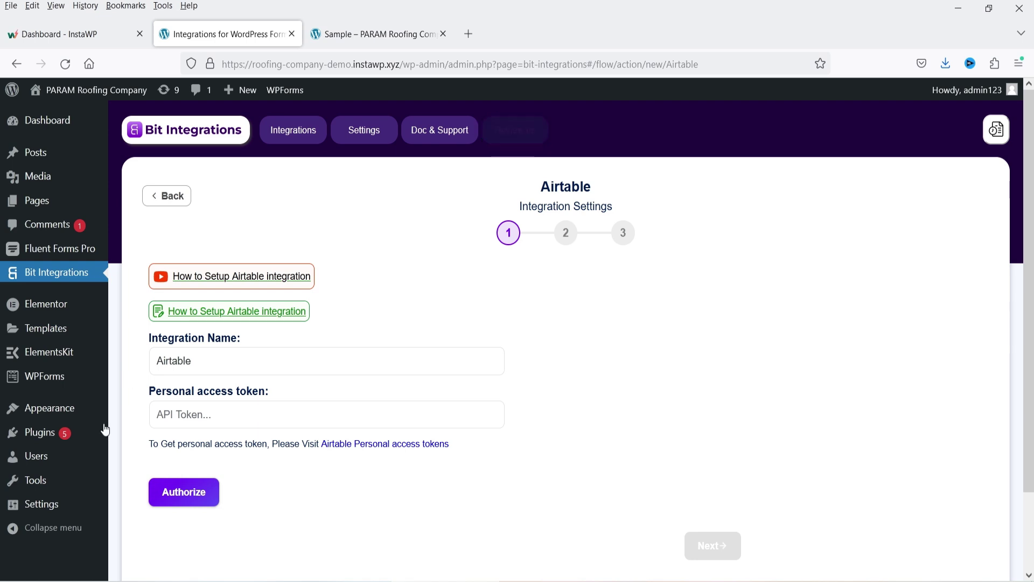
pyautogui.click(244, 415)
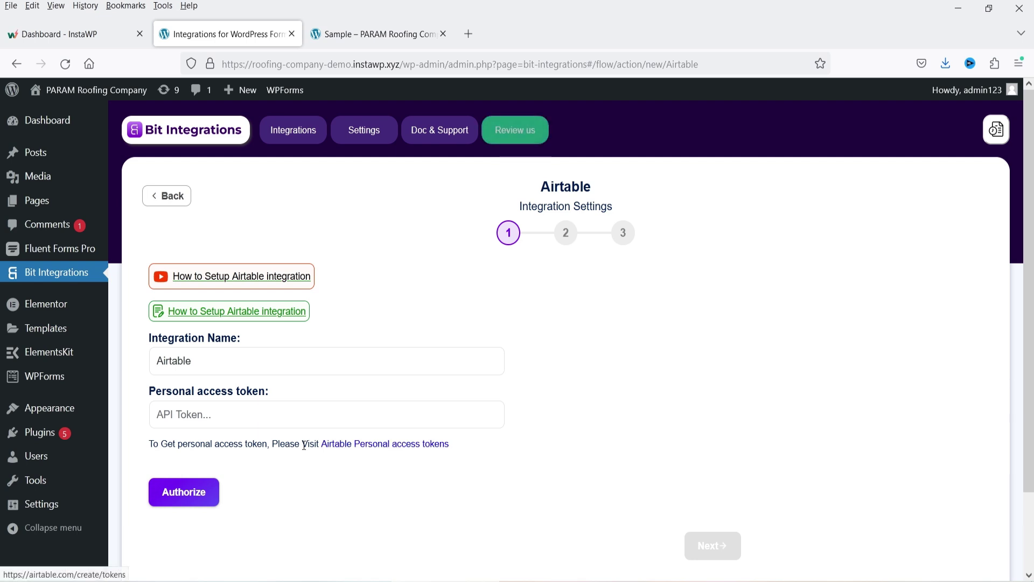
pyautogui.click(413, 449)
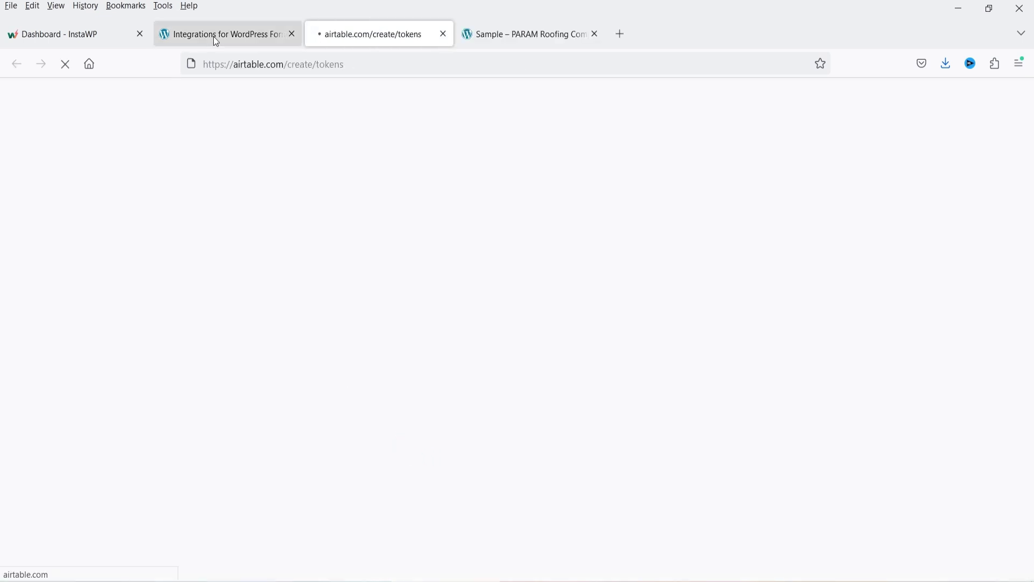
# Step: Return to the 'Integrations for WordPress Forms' tab while the Airtable tokens page loads
pyautogui.click(216, 41)
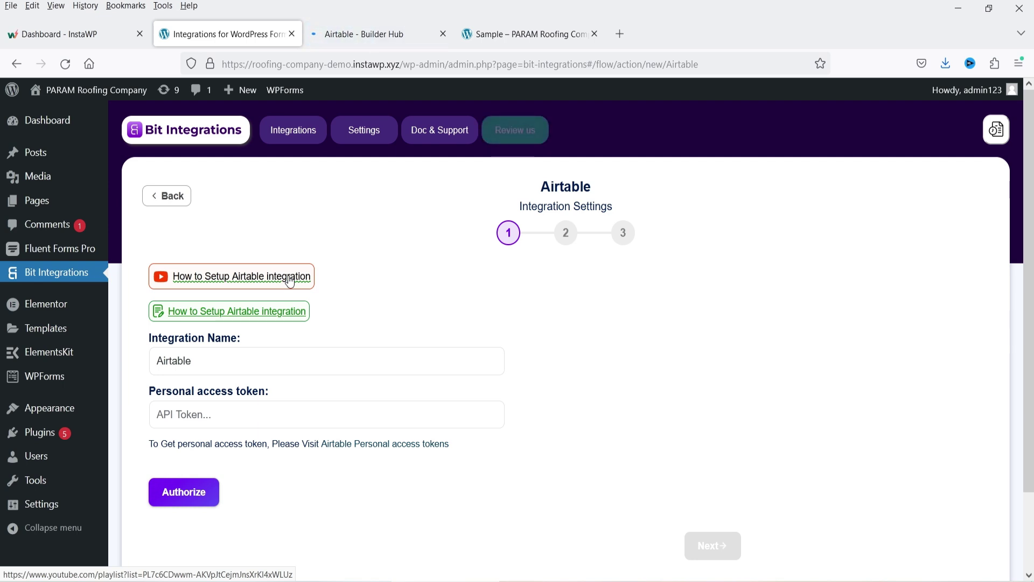
# Step: Reload the Airtable Builder Hub tokens page and begin creating a new personal access token
pyautogui.click(380, 36)
pyautogui.press('F5')
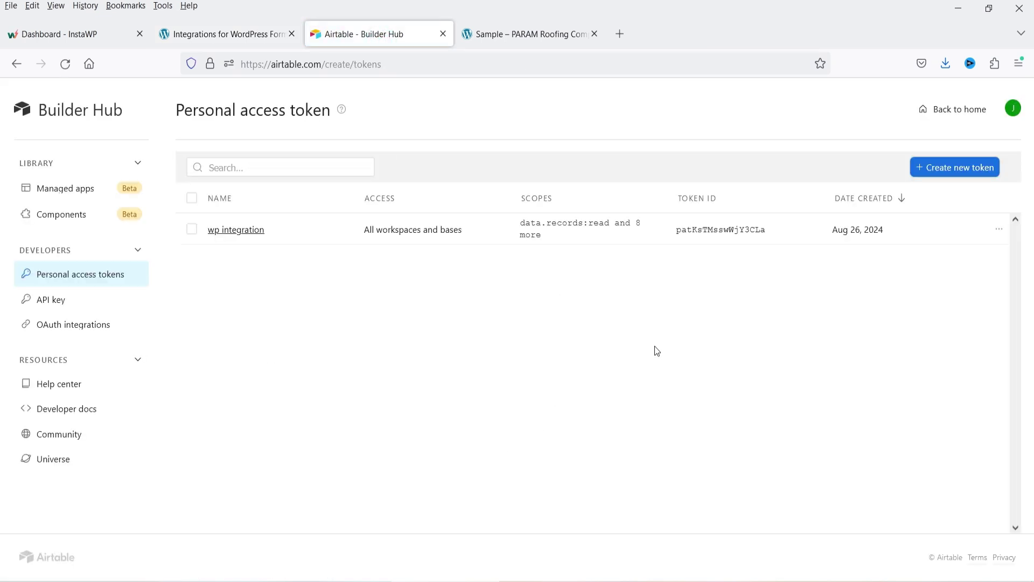
pyautogui.click(955, 176)
# Step: Name the Airtable token 'BIT Integration app' and add its nine scopes, starting with data.records:read
pyautogui.click(310, 259)
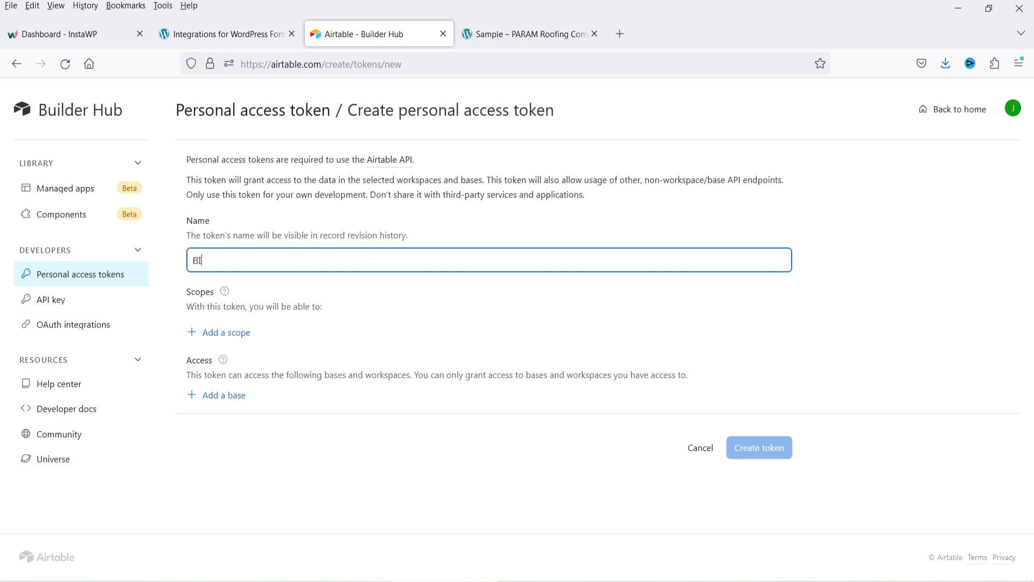
pyautogui.write('BIT Integra')
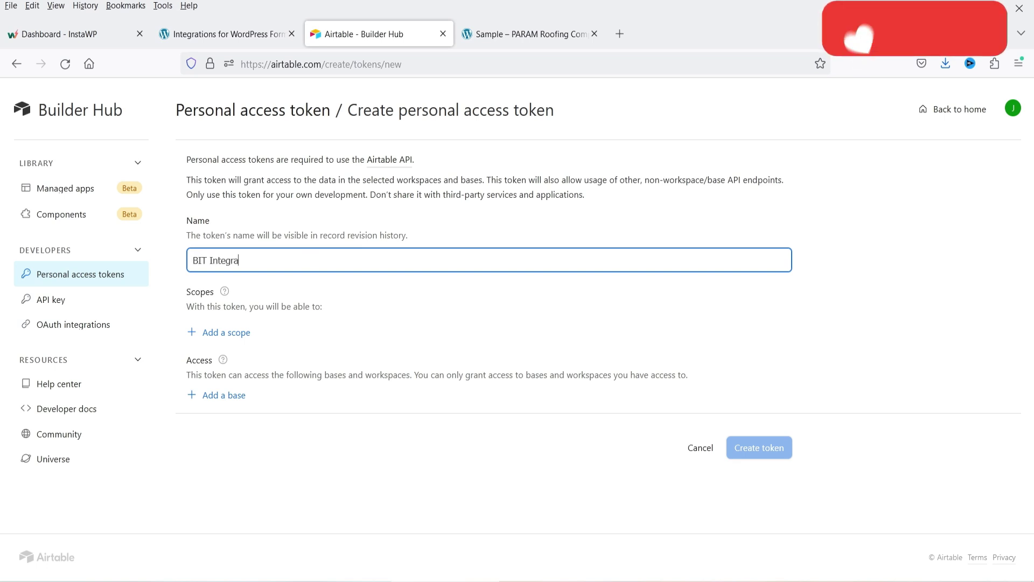
pyautogui.write('tion app')
pyautogui.click(224, 333)
pyautogui.click(255, 403)
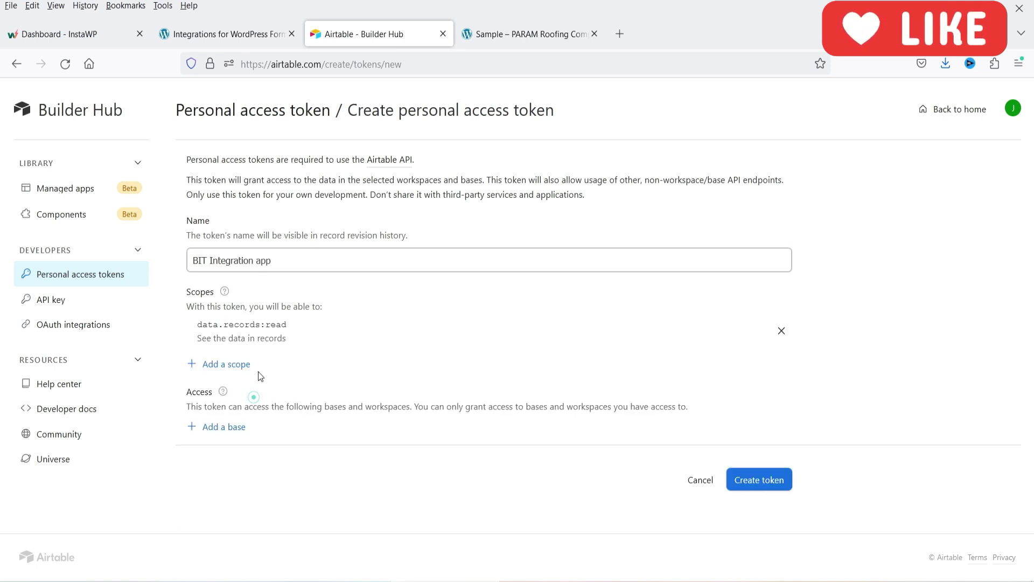
pyautogui.click(222, 364)
pyautogui.click(253, 433)
pyautogui.click(222, 395)
pyautogui.click(273, 259)
pyautogui.click(273, 299)
pyautogui.click(303, 344)
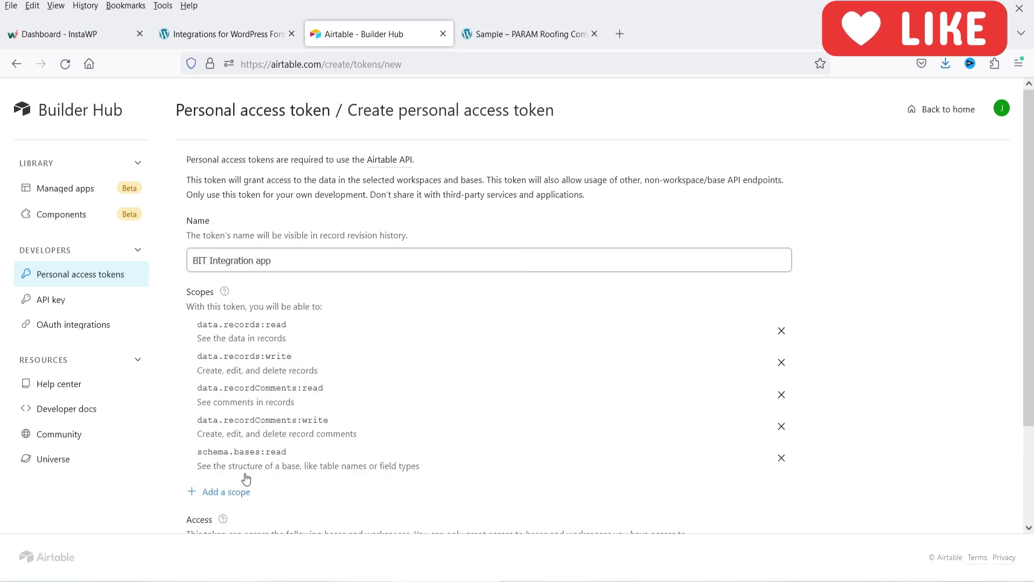
pyautogui.click(222, 491)
# Step: Grant the token access to all current and future bases, create it, and copy it
pyautogui.scroll(-3, 241, 404)
pyautogui.scroll(-2, 240, 404)
pyautogui.click(221, 436)
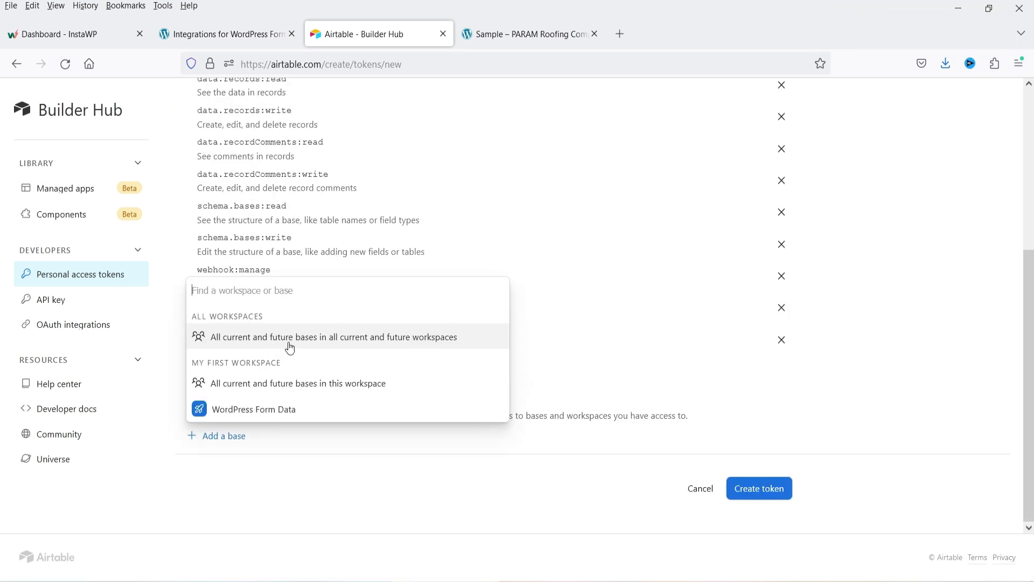
pyautogui.click(290, 344)
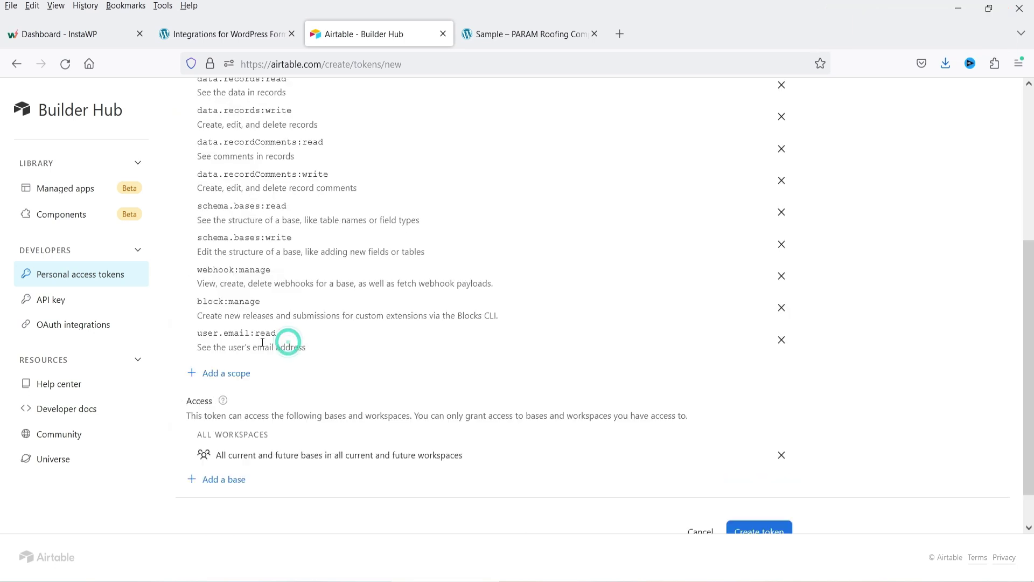
pyautogui.click(756, 494)
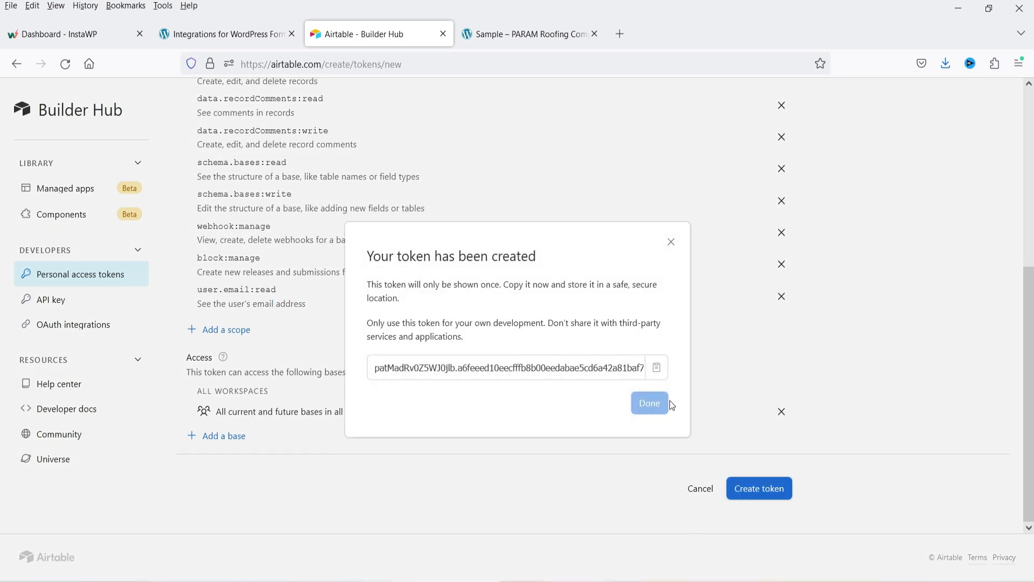
pyautogui.click(657, 367)
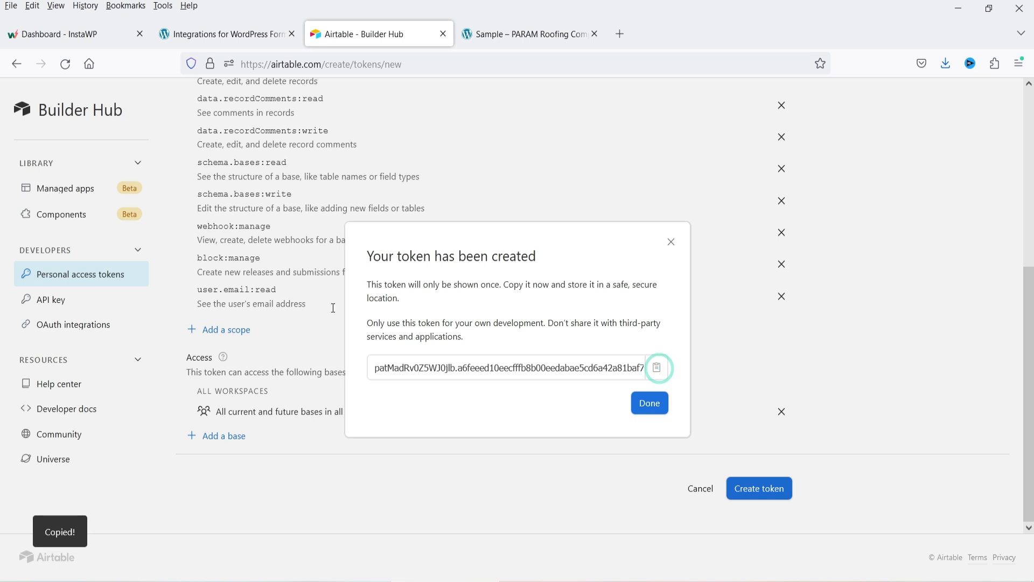
pyautogui.click(233, 34)
pyautogui.click(205, 428)
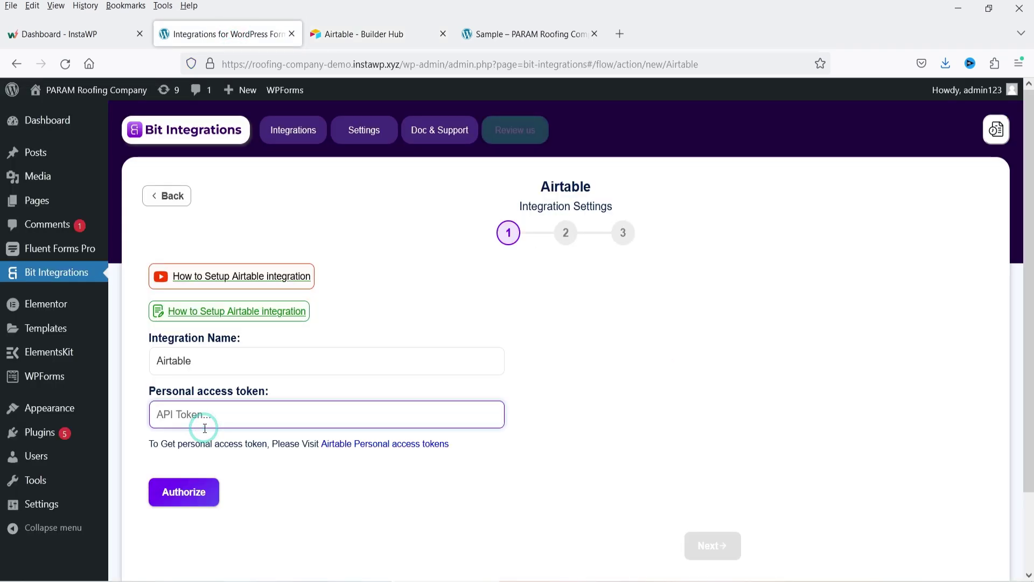
# Step: Paste the copied token into Bit Integrations and authorize the Airtable connection
pyautogui.hotkey('ctrl', 'v')
pyautogui.click(186, 489)
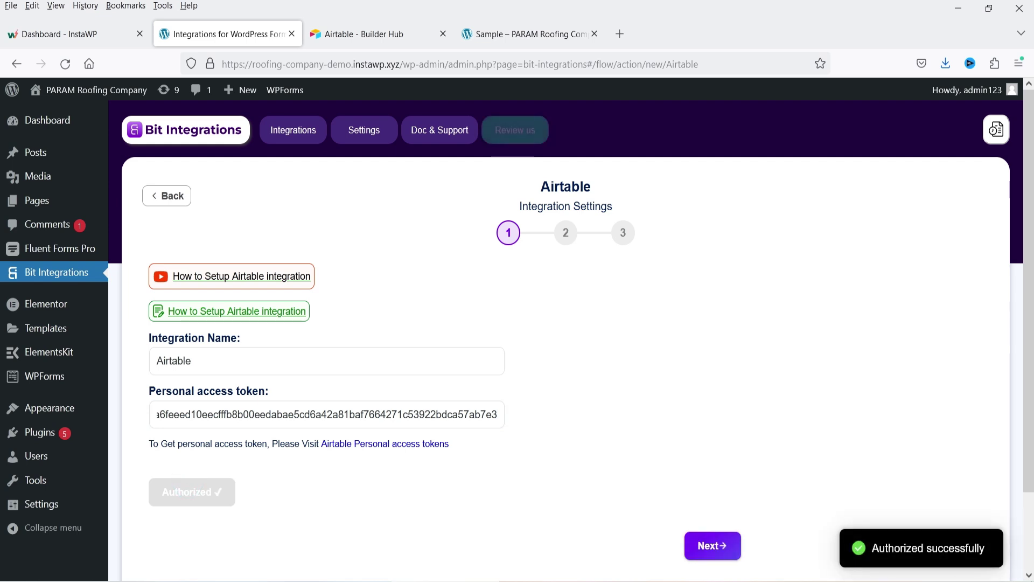
pyautogui.click(358, 33)
pyautogui.click(649, 402)
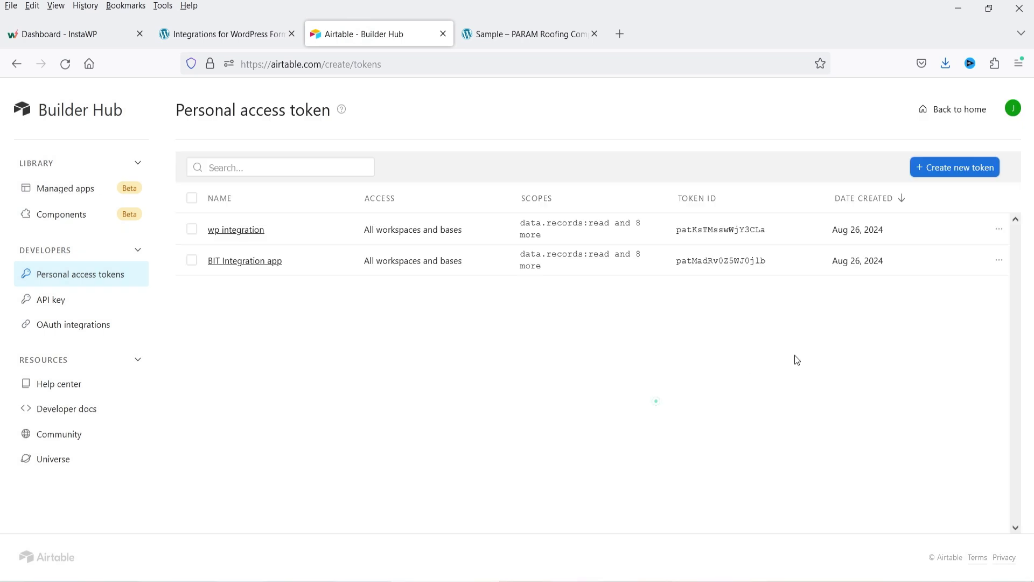
pyautogui.click(226, 33)
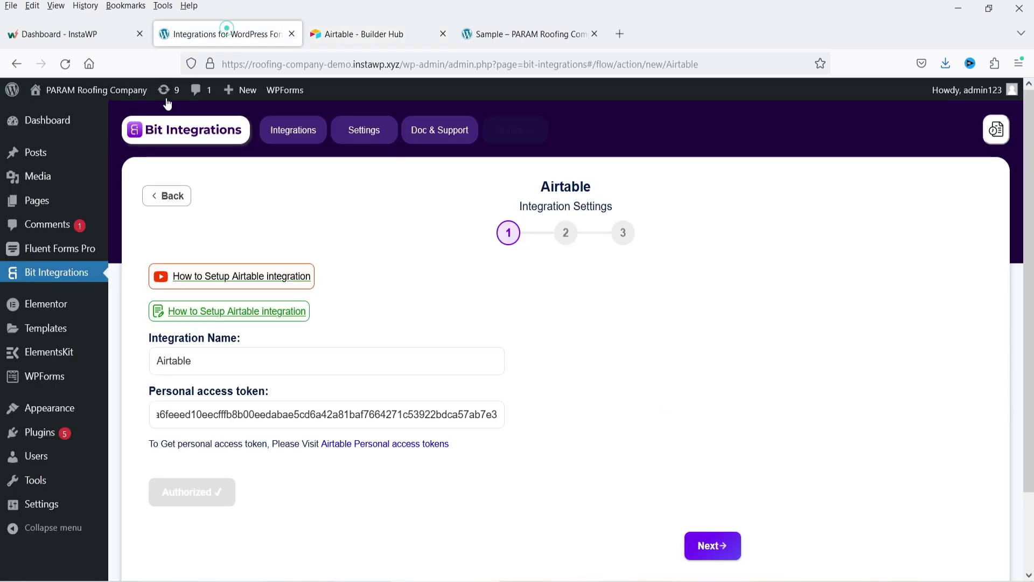
# Step: On step 2, select base 'WordPress Form Data' and table 'Projects'
pyautogui.click(719, 546)
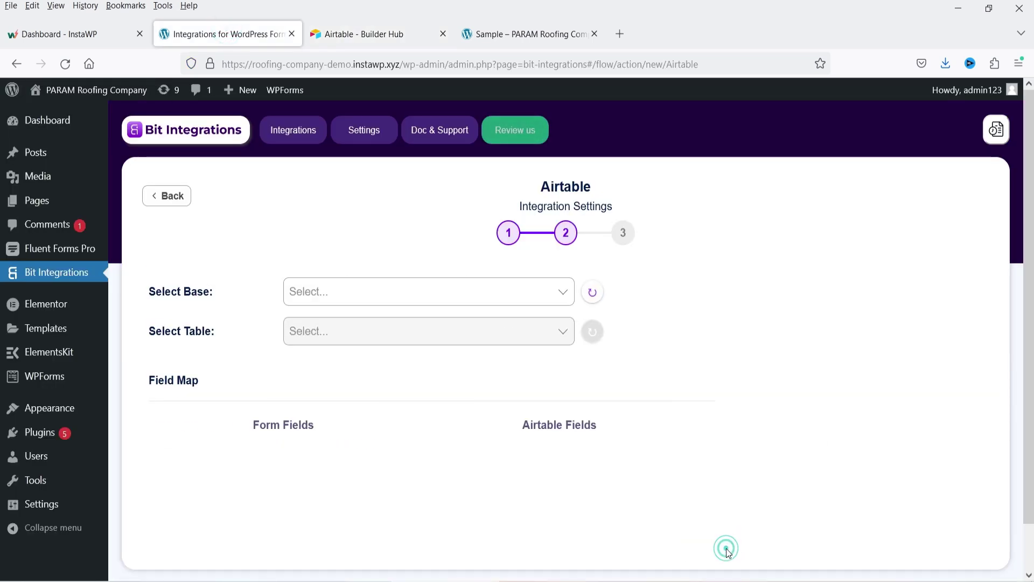
pyautogui.click(357, 300)
pyautogui.click(370, 321)
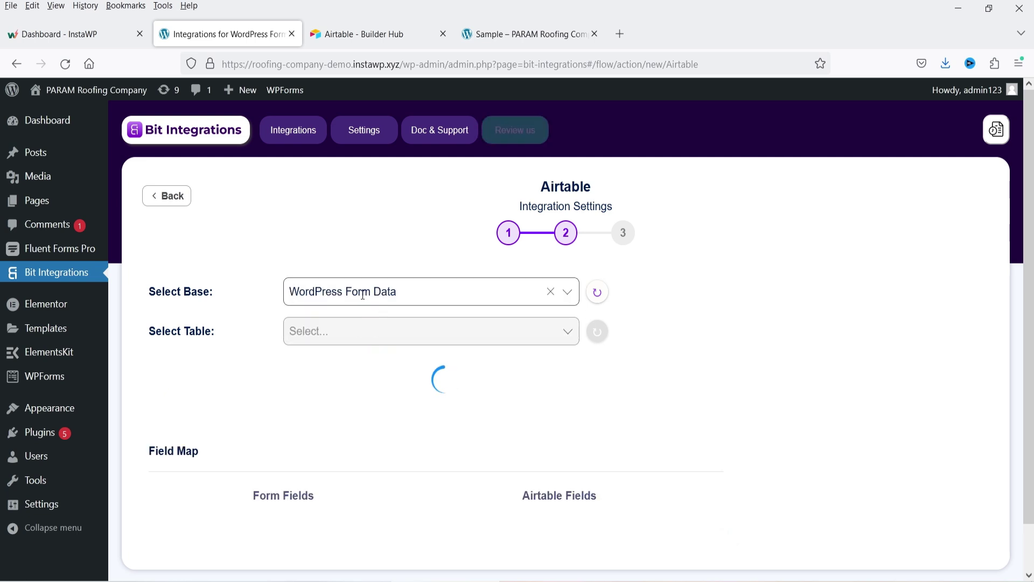
pyautogui.click(384, 330)
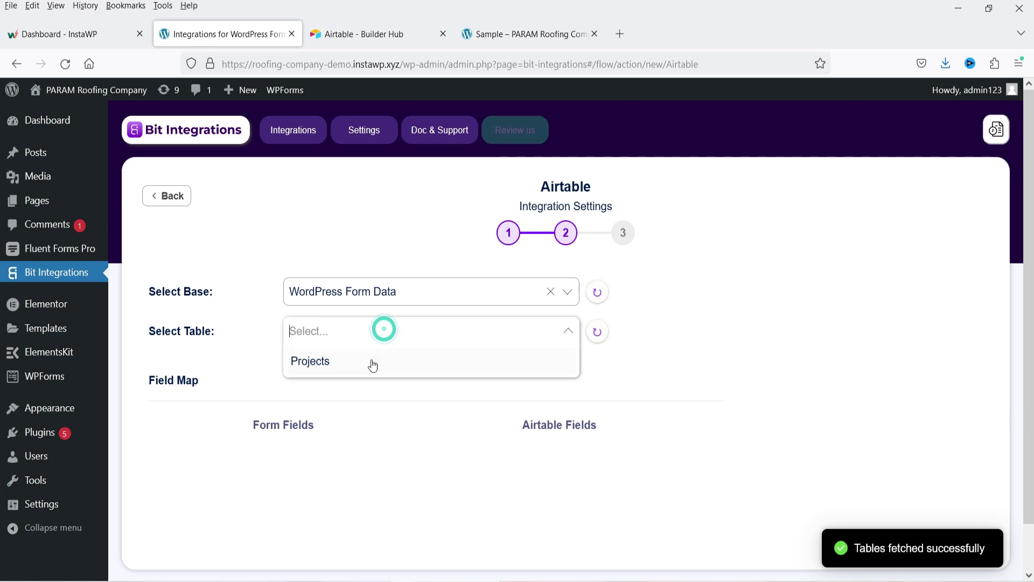
pyautogui.click(372, 363)
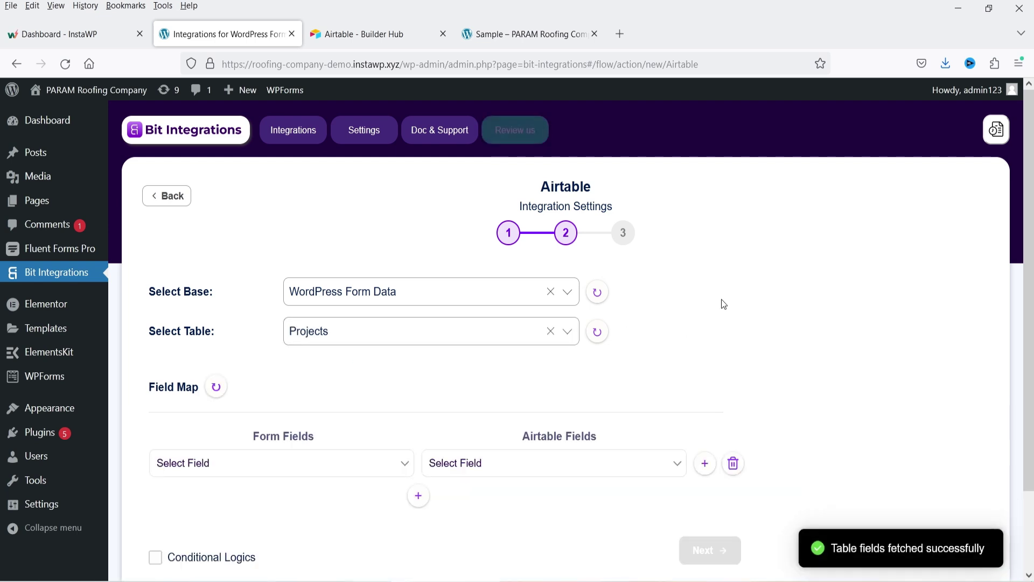
pyautogui.scroll(-3, 722, 299)
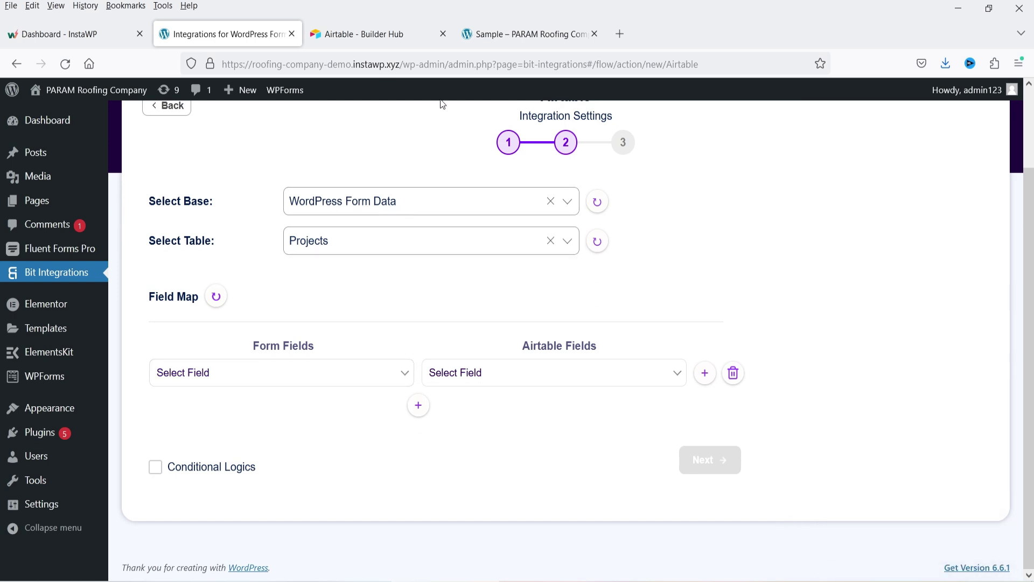
# Step: Compare the sample form with the Airtable Projects table's columns, then go back to the field mapping
pyautogui.click(528, 34)
pyautogui.scroll(-2, 580, 282)
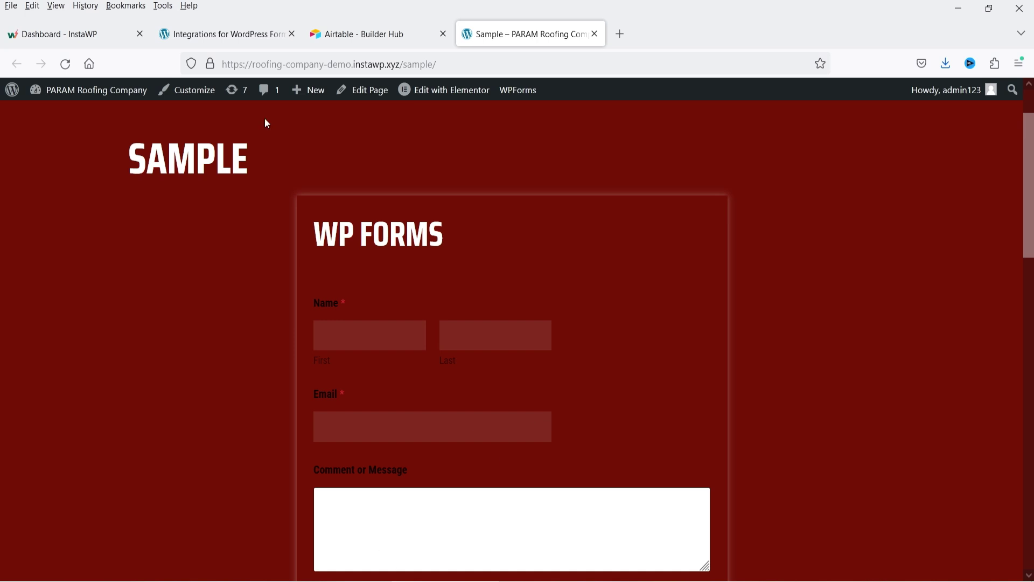
pyautogui.click(389, 37)
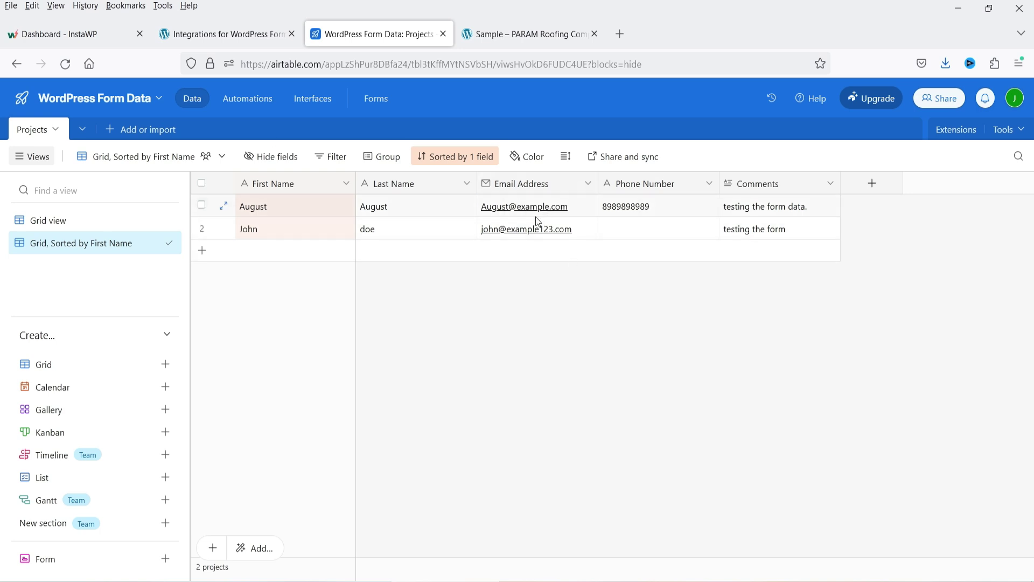
pyautogui.click(216, 38)
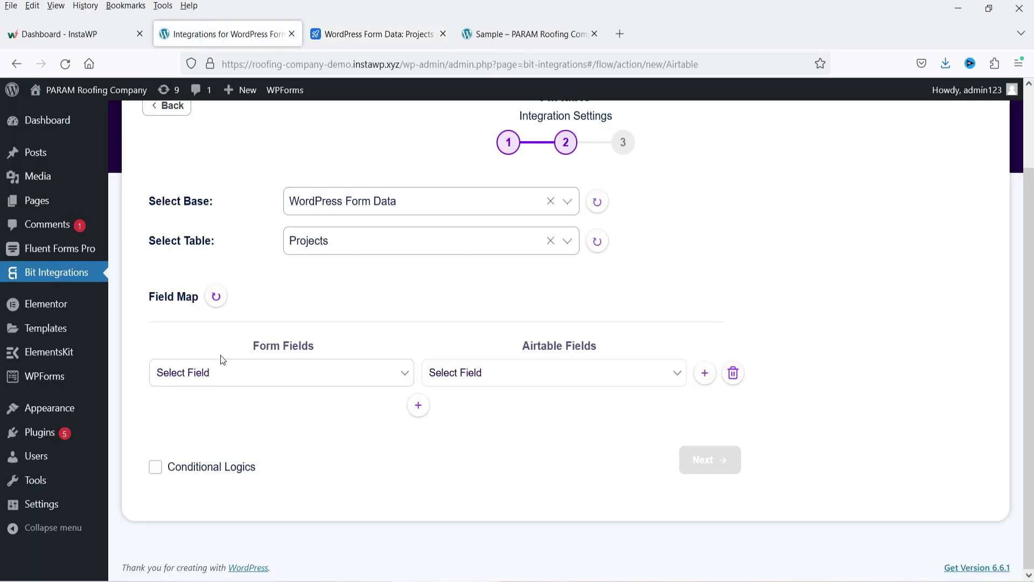
# Step: Map form First Name and Last Name to Airtable's First Name and Last Name columns
pyautogui.click(243, 372)
pyautogui.click(235, 439)
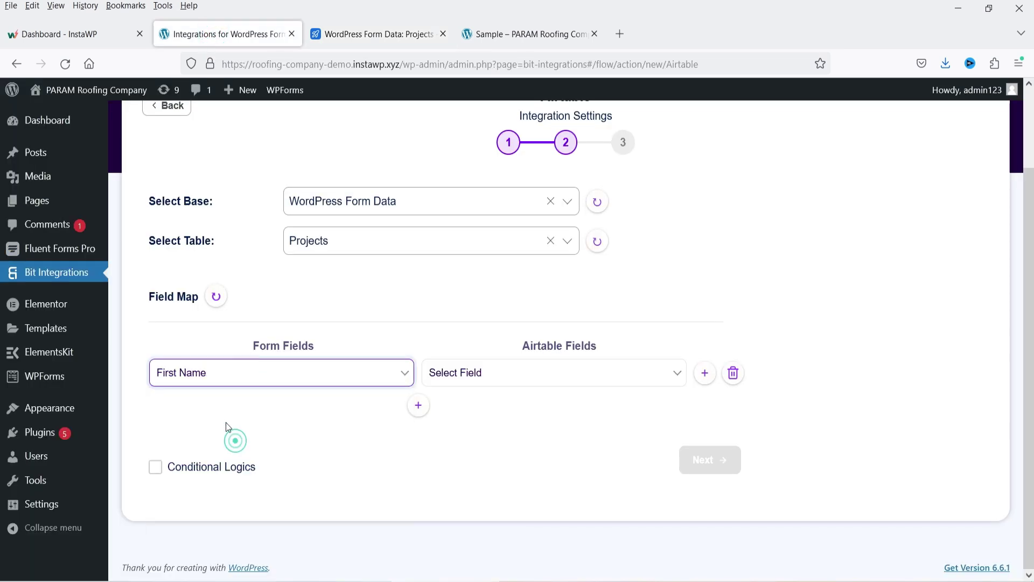
pyautogui.click(492, 383)
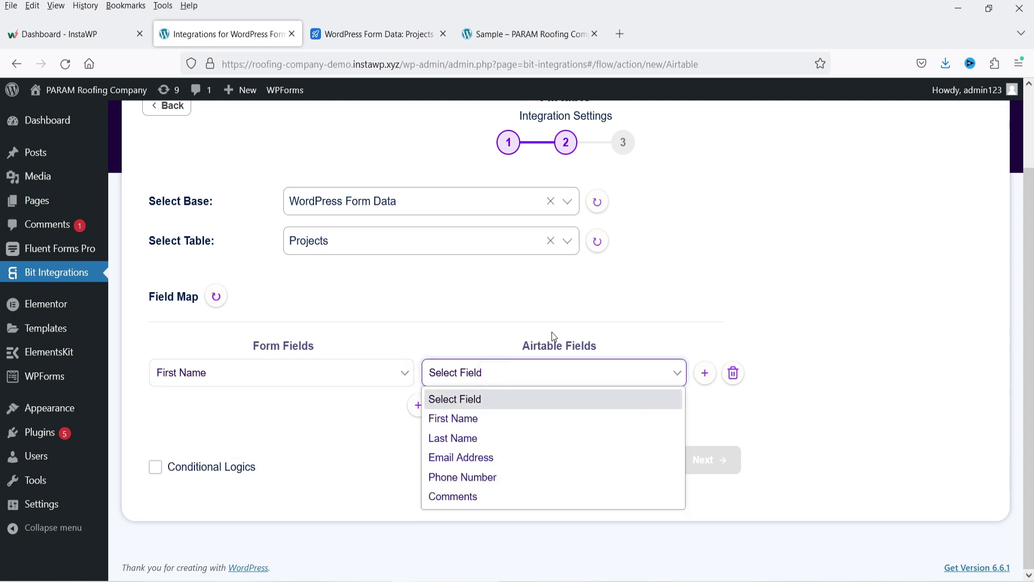
pyautogui.click(515, 421)
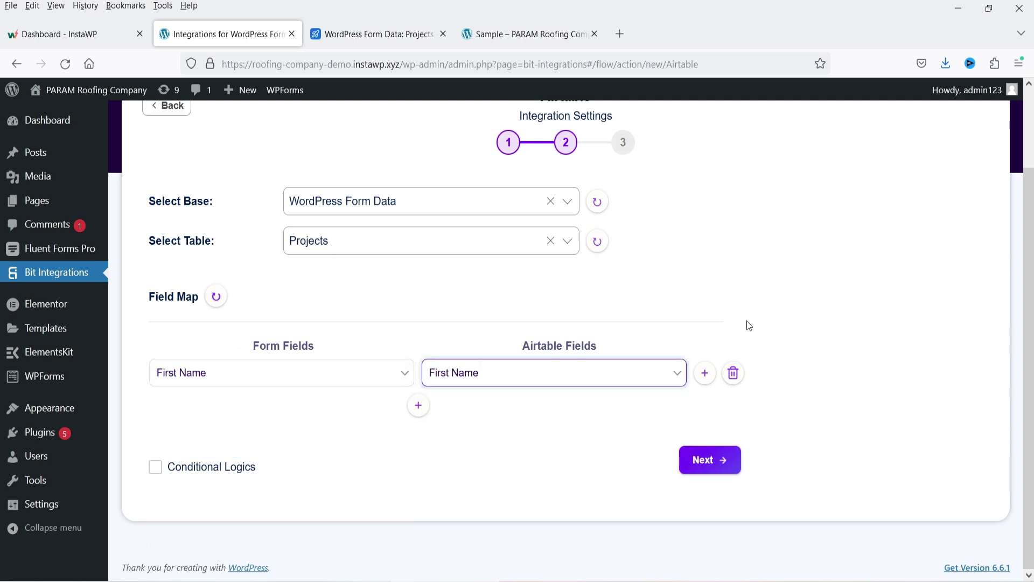
pyautogui.click(420, 406)
pyautogui.click(219, 412)
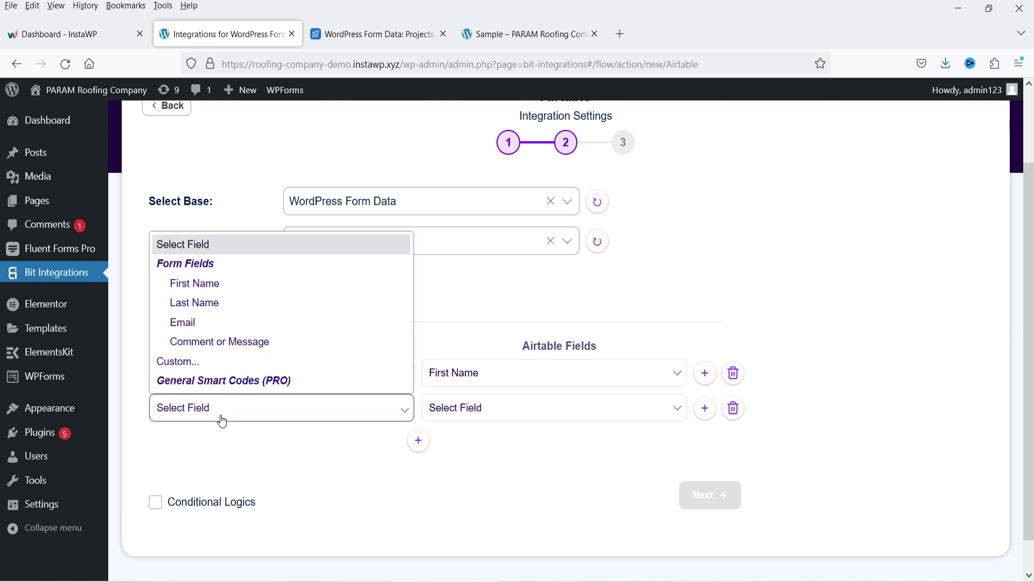
pyautogui.click(205, 304)
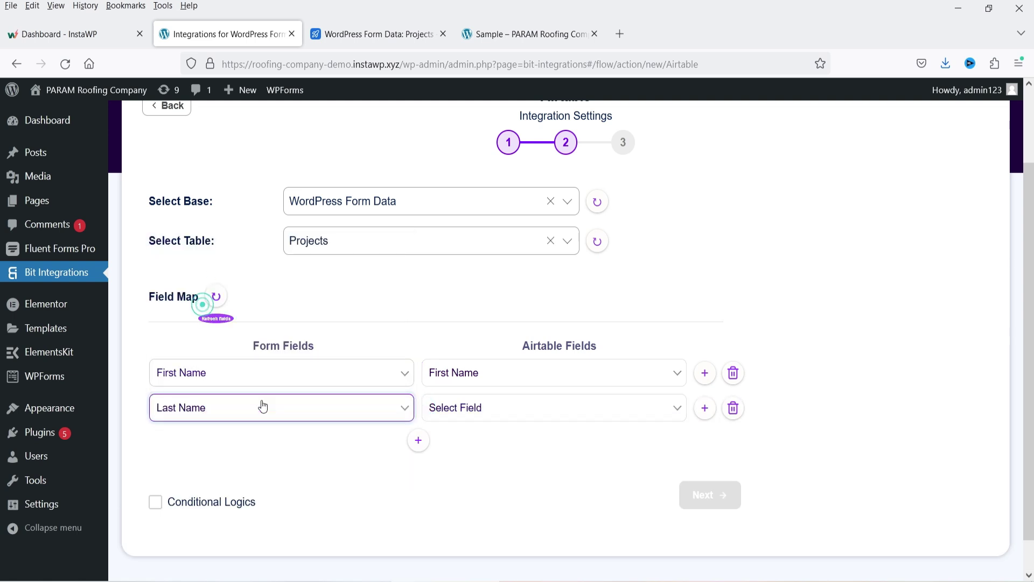
pyautogui.click(488, 412)
pyautogui.click(486, 473)
pyautogui.scroll(-1, 713, 300)
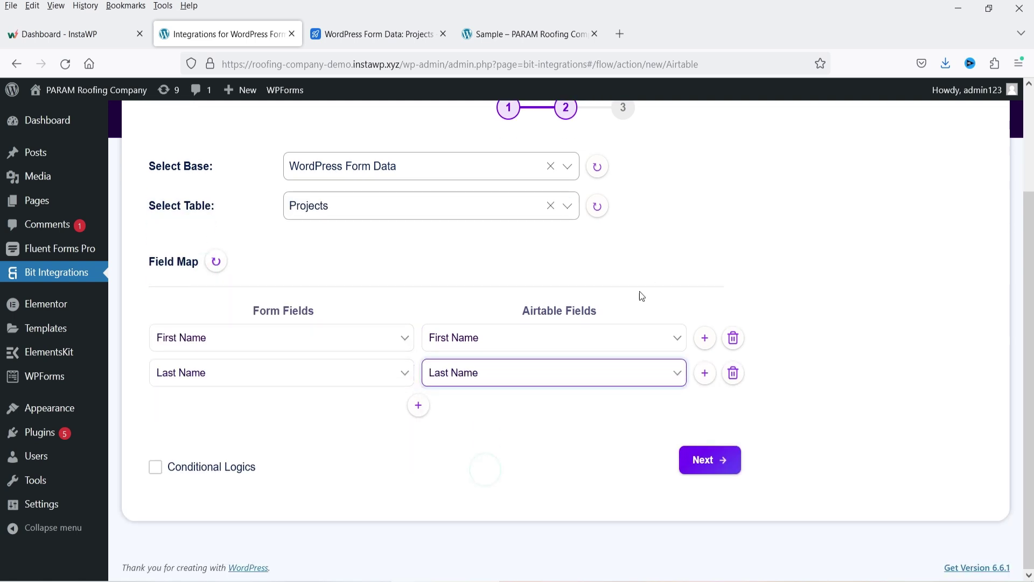
# Step: Map Email to Email Address and Comment or Message to Comments in two more rows
pyautogui.click(418, 405)
pyautogui.click(238, 410)
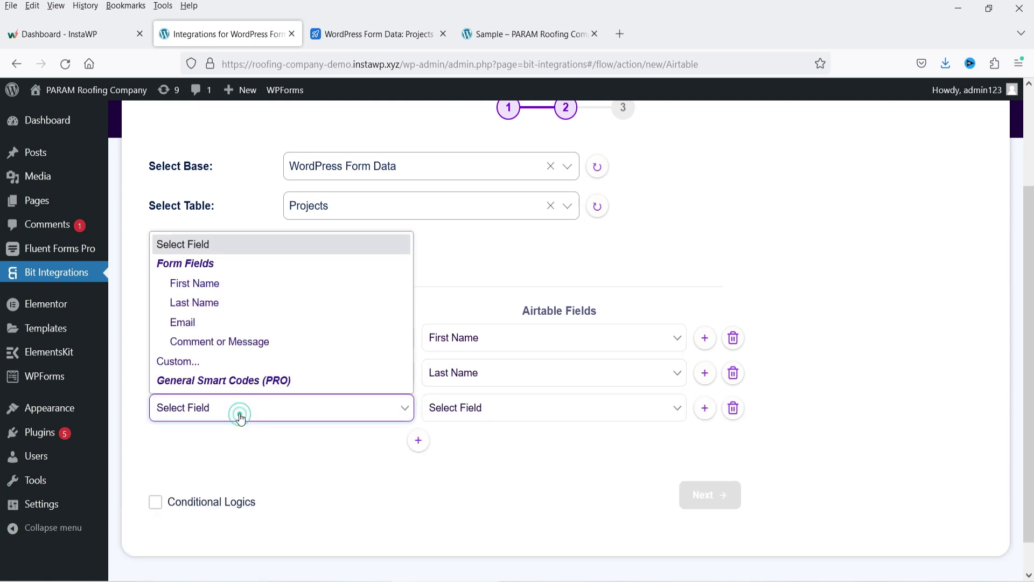
pyautogui.click(223, 322)
pyautogui.click(526, 413)
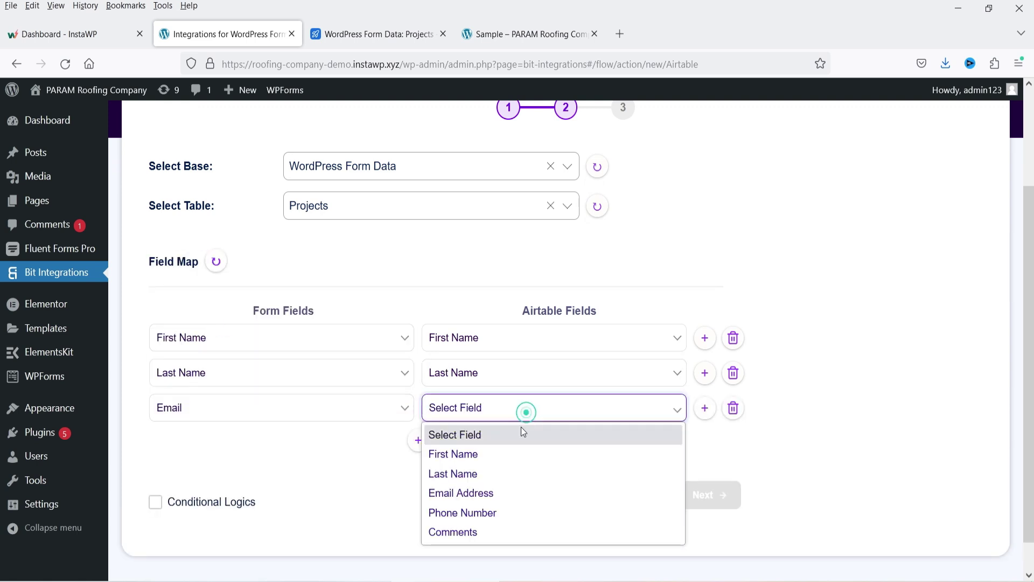
pyautogui.click(516, 490)
pyautogui.click(418, 440)
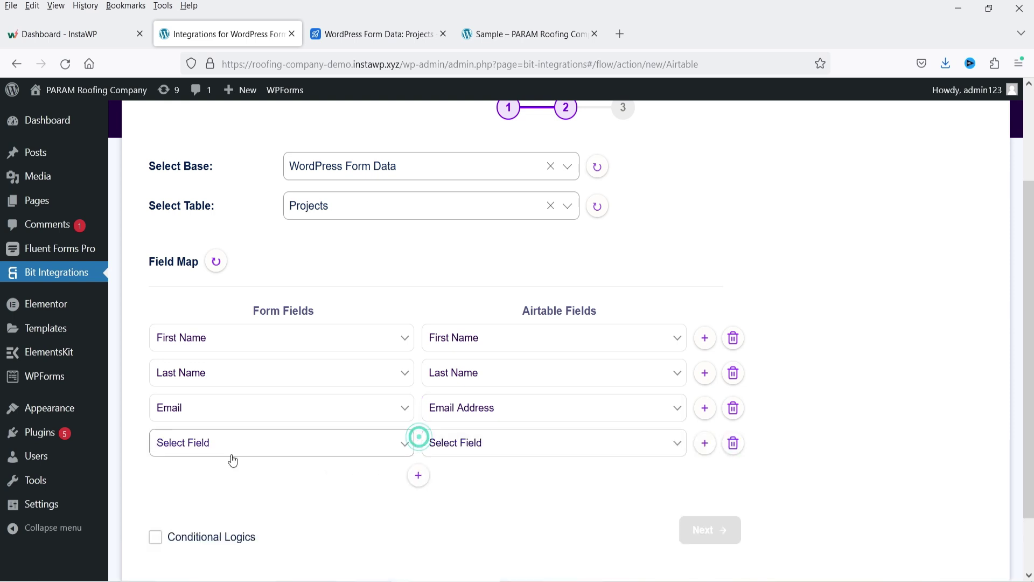
pyautogui.click(225, 451)
pyautogui.click(231, 376)
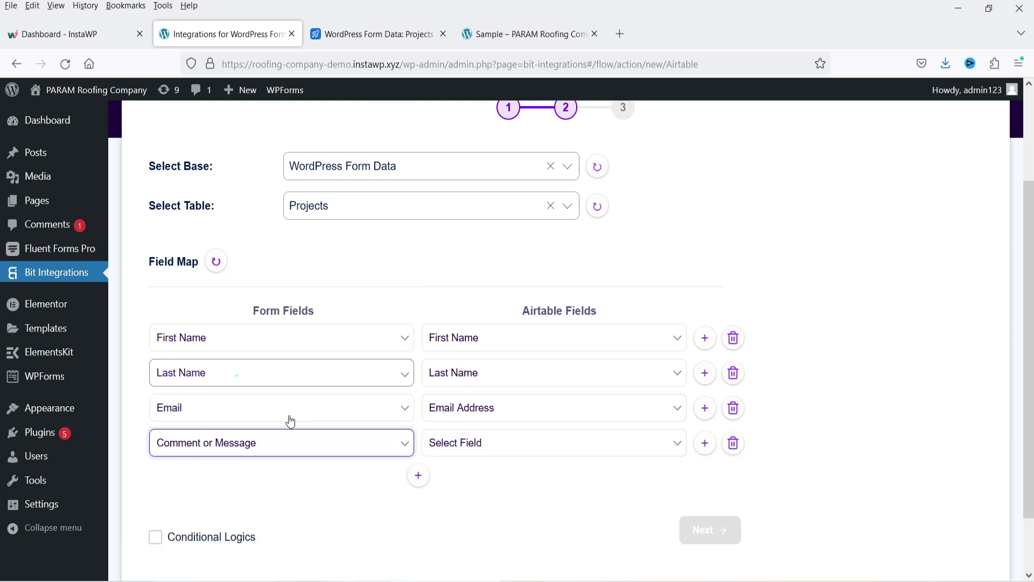
pyautogui.click(560, 441)
pyautogui.click(517, 567)
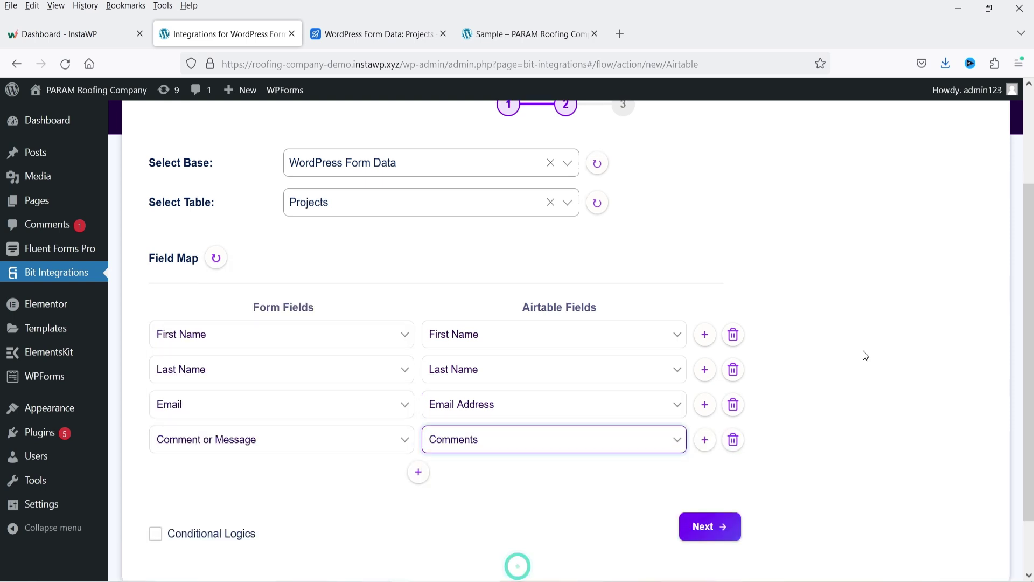
# Step: Leave Conditional Logics switched off and continue to step 3
pyautogui.scroll(-2, 582, 284)
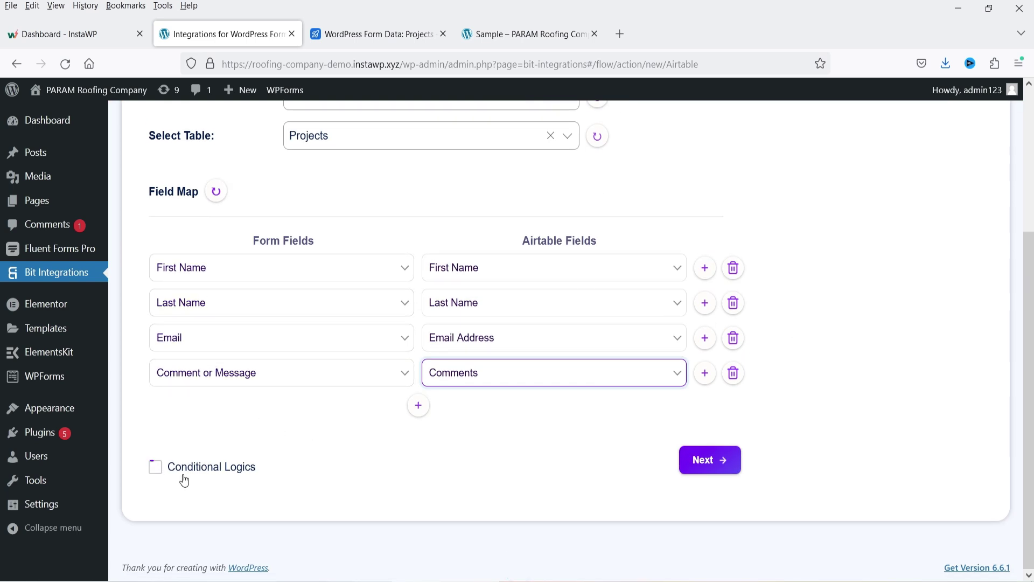
pyautogui.click(154, 467)
pyautogui.scroll(-4, 312, 385)
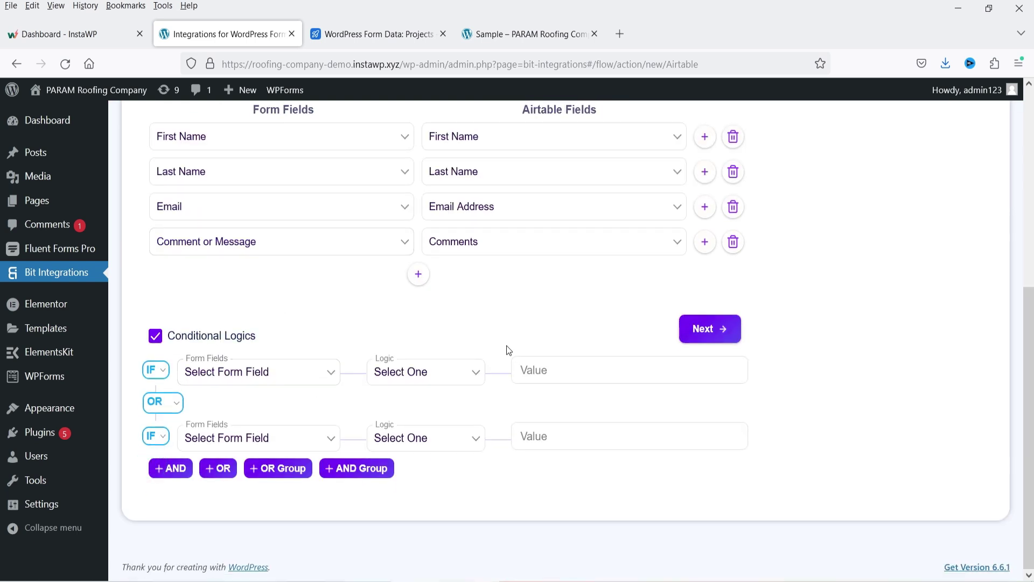
pyautogui.click(156, 337)
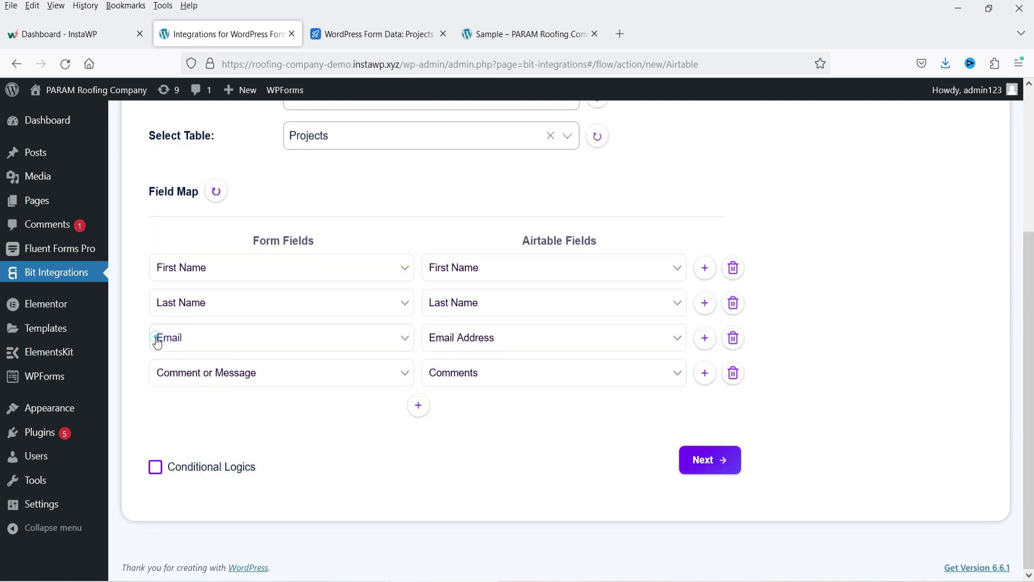
pyautogui.click(706, 459)
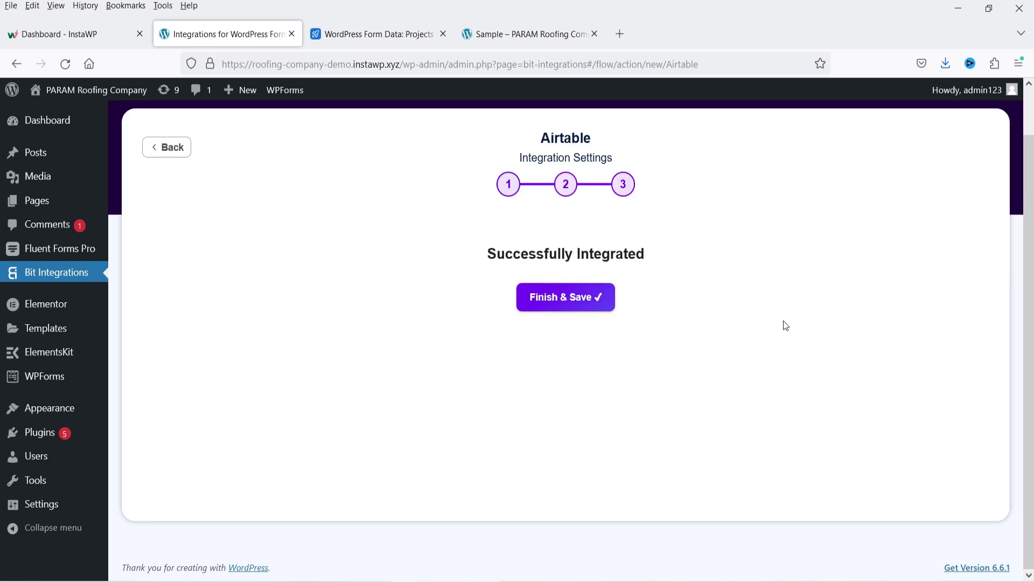
# Step: Finish & Save the WPForms-to-Airtable integration and check its Actions menu in the list
pyautogui.click(555, 297)
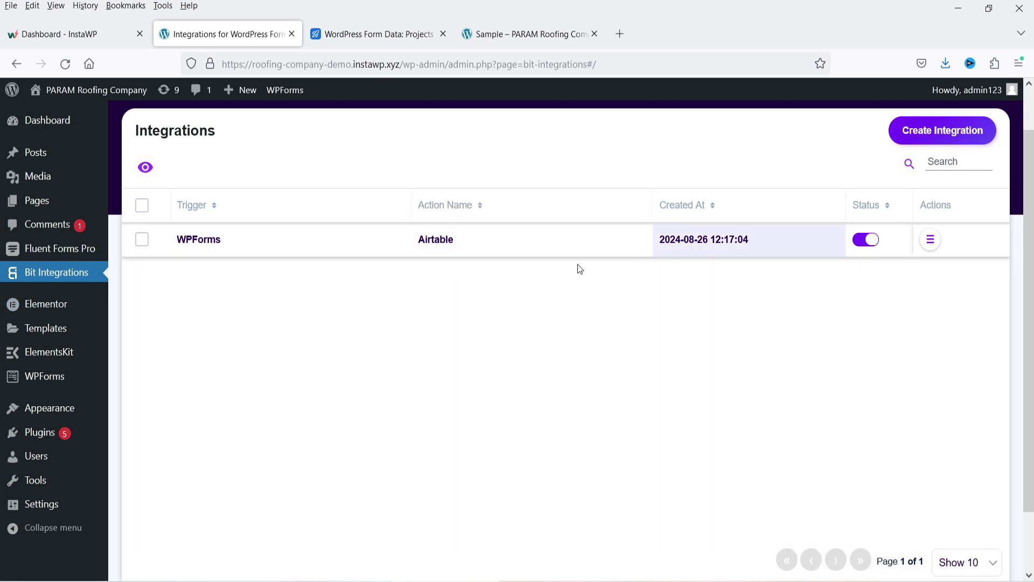
pyautogui.click(931, 239)
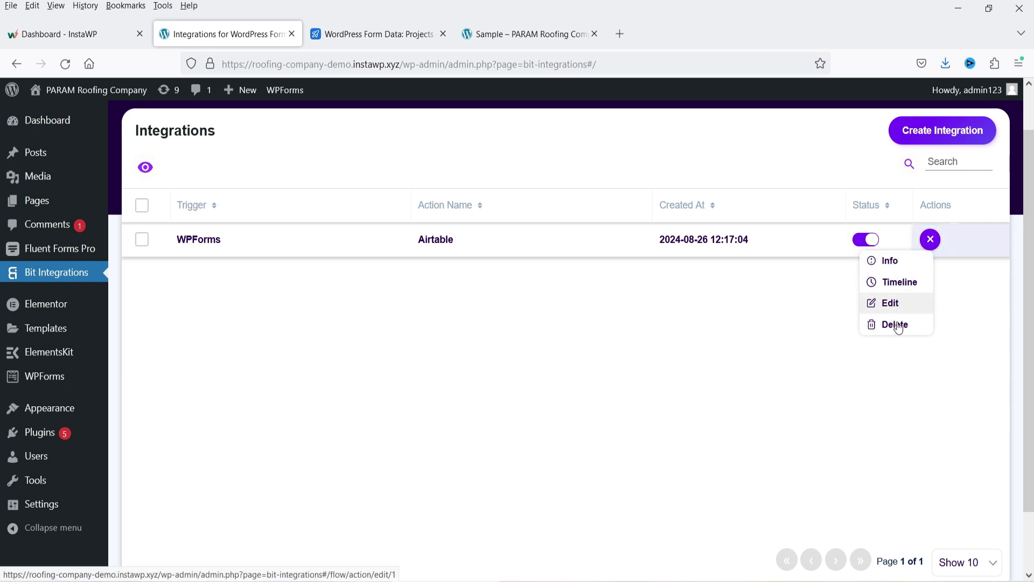
pyautogui.click(495, 35)
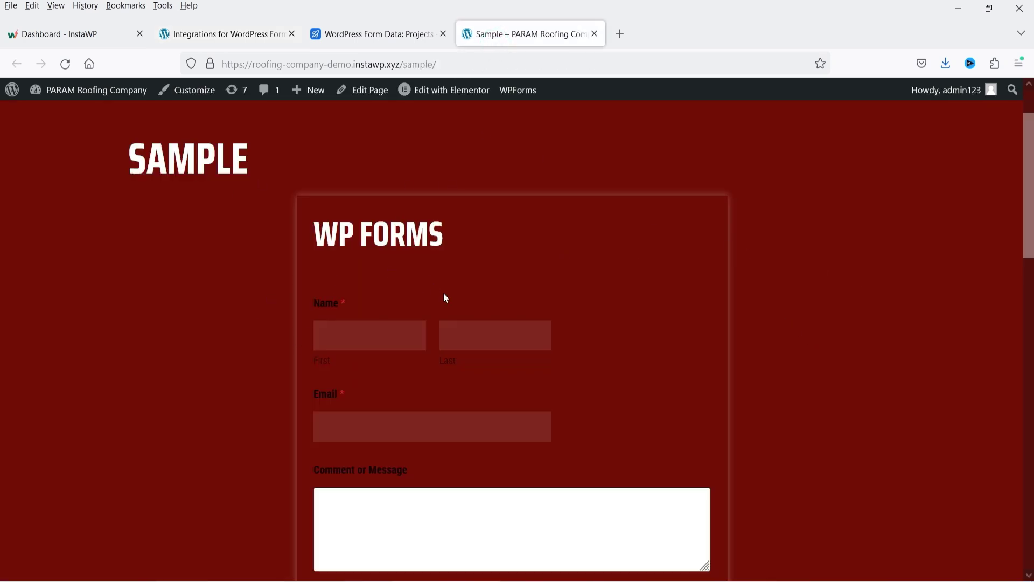
# Step: Submit the WP Forms sample form with a test first name, last name, e-mail and comment 'TEsting the form'
pyautogui.click(360, 338)
pyautogui.write('J')
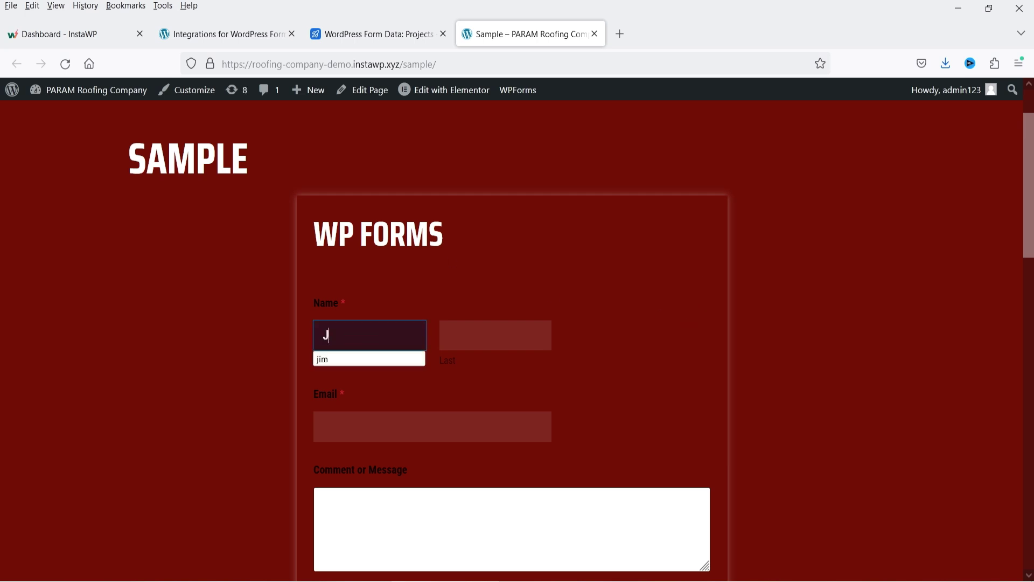
pyautogui.click(496, 335)
pyautogui.write('Do')
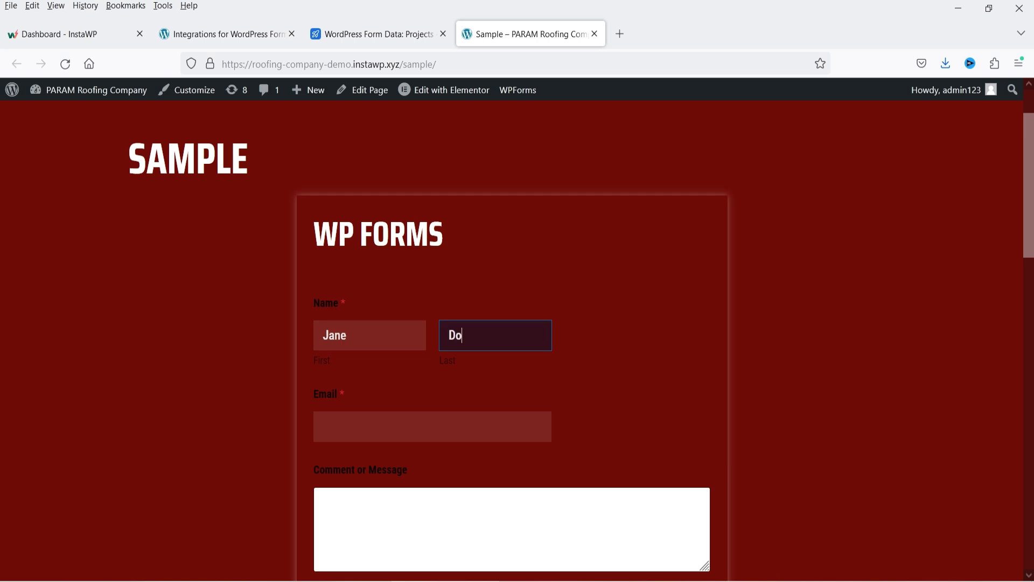
pyautogui.write('e')
pyautogui.click(432, 426)
pyautogui.write('jane@example.com')
pyautogui.click(512, 528)
pyautogui.write('TEsting the form')
pyautogui.click(690, 434)
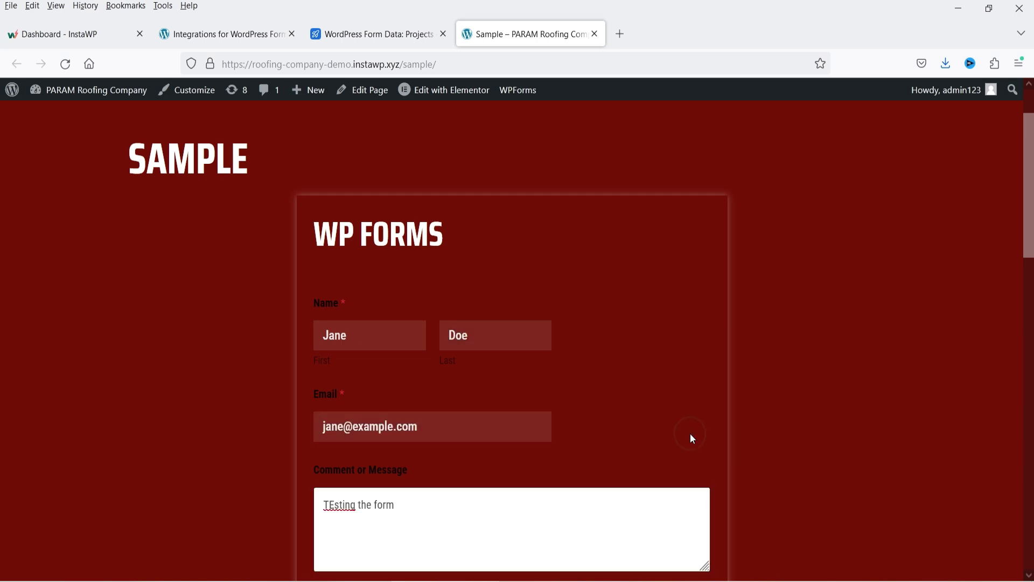
pyautogui.scroll(-3, 480, 433)
pyautogui.click(345, 461)
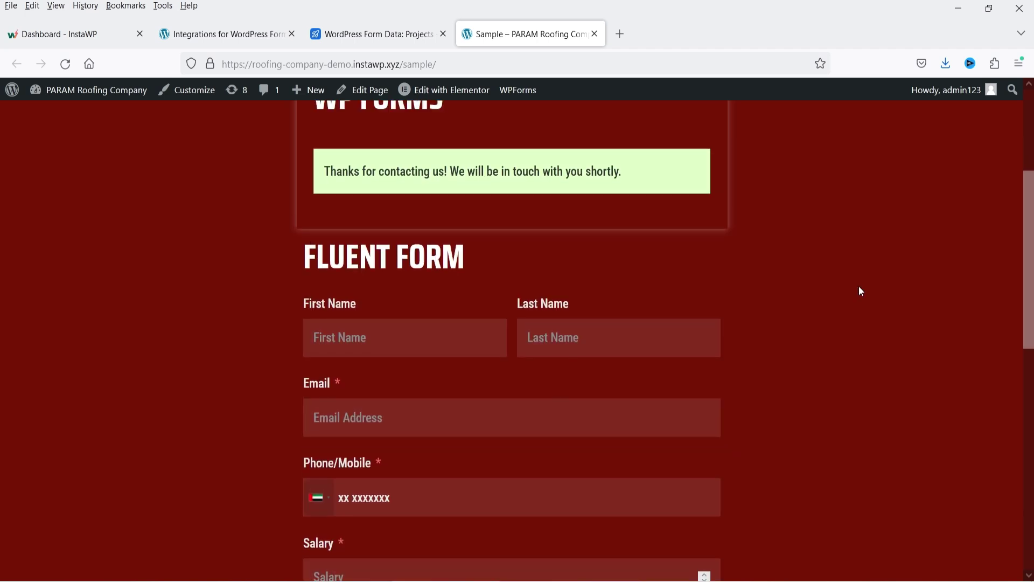
pyautogui.click(386, 34)
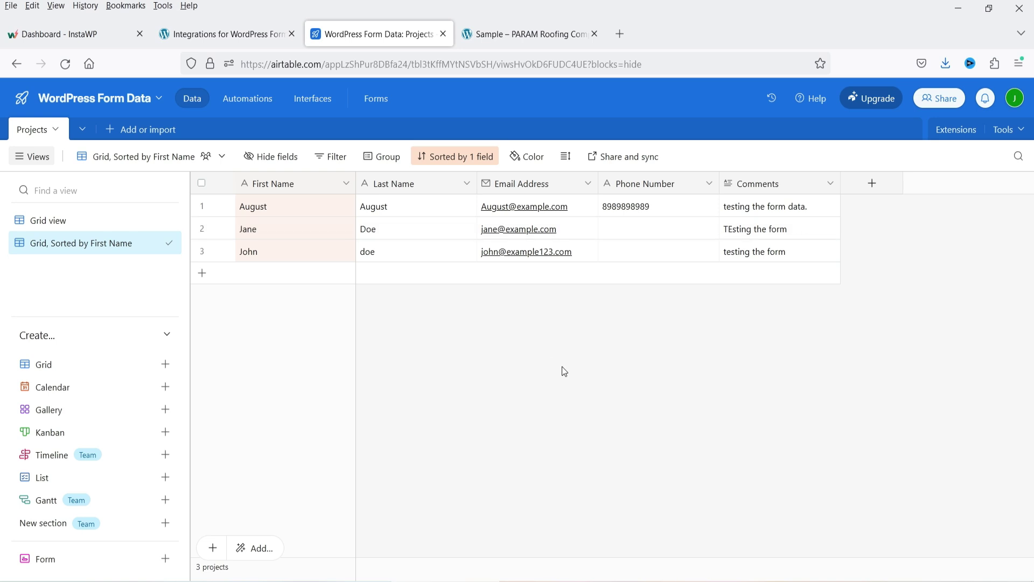
# Step: After viewing the new Airtable row, return to the Bit Integrations Integrations list
pyautogui.click(221, 34)
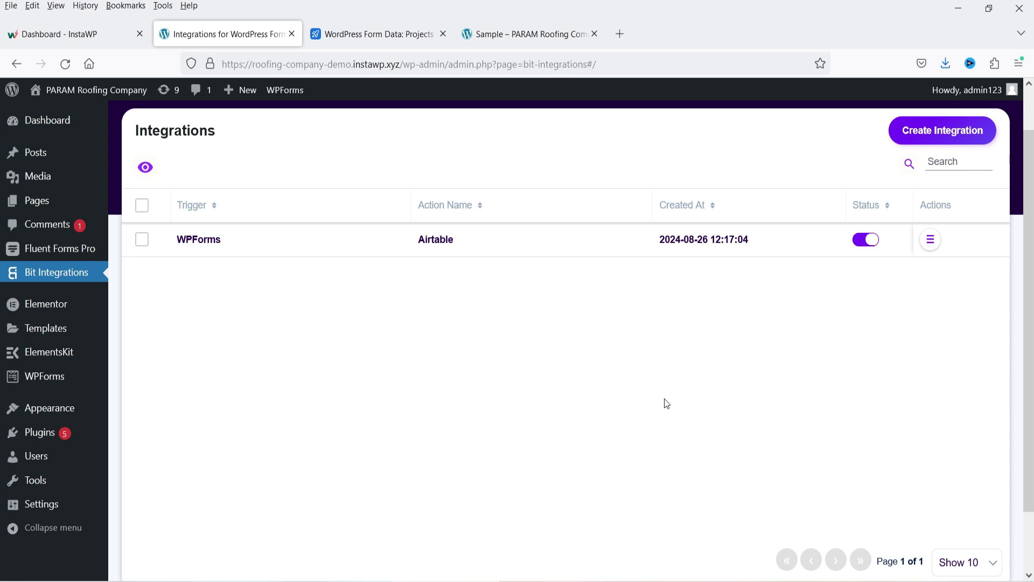
# Step: Upload bit-integrations-pro-2.1.9.zip as a new plugin, install it and activate Bit Integrations Pro
pyautogui.moveTo(33, 432)
pyautogui.click(161, 455)
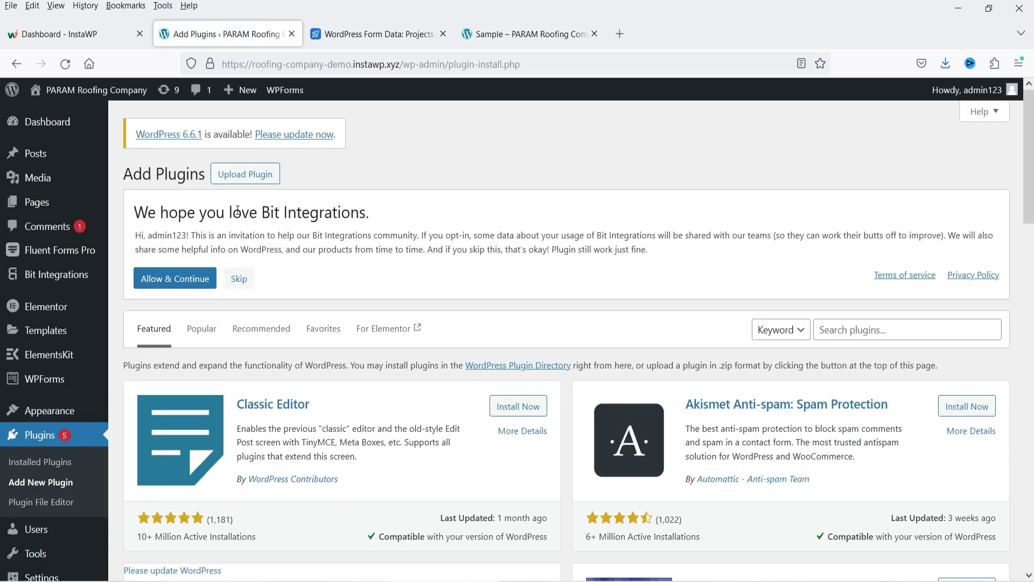
pyautogui.click(245, 174)
pyautogui.click(476, 426)
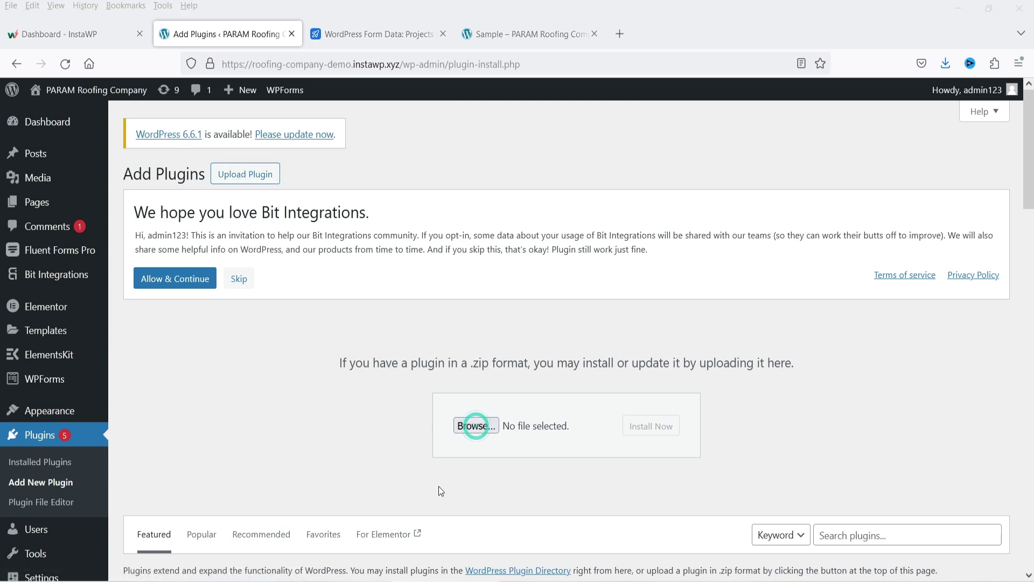
pyautogui.doubleClick(312, 133)
pyautogui.click(663, 440)
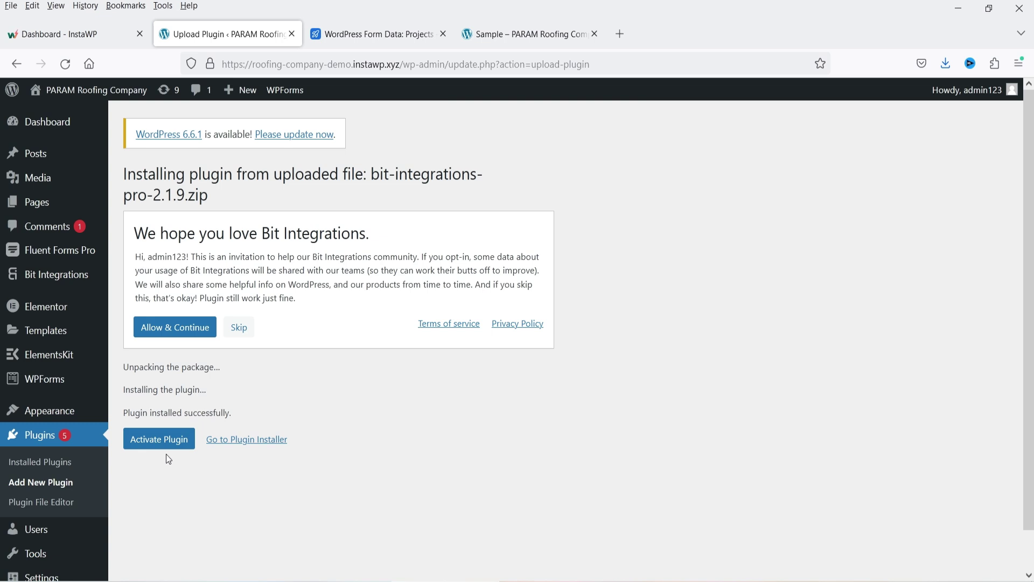
pyautogui.click(162, 444)
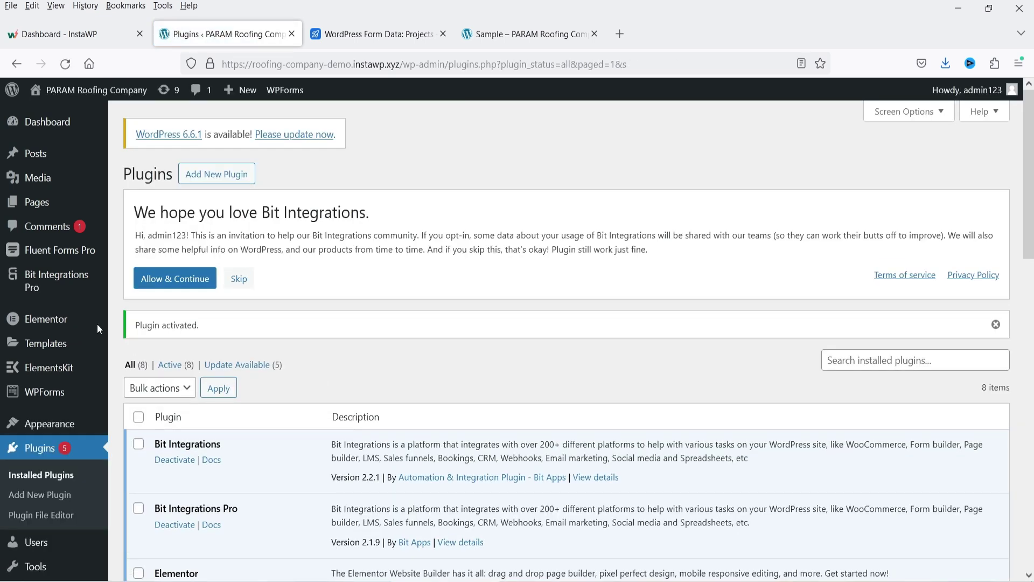
pyautogui.moveTo(39, 277)
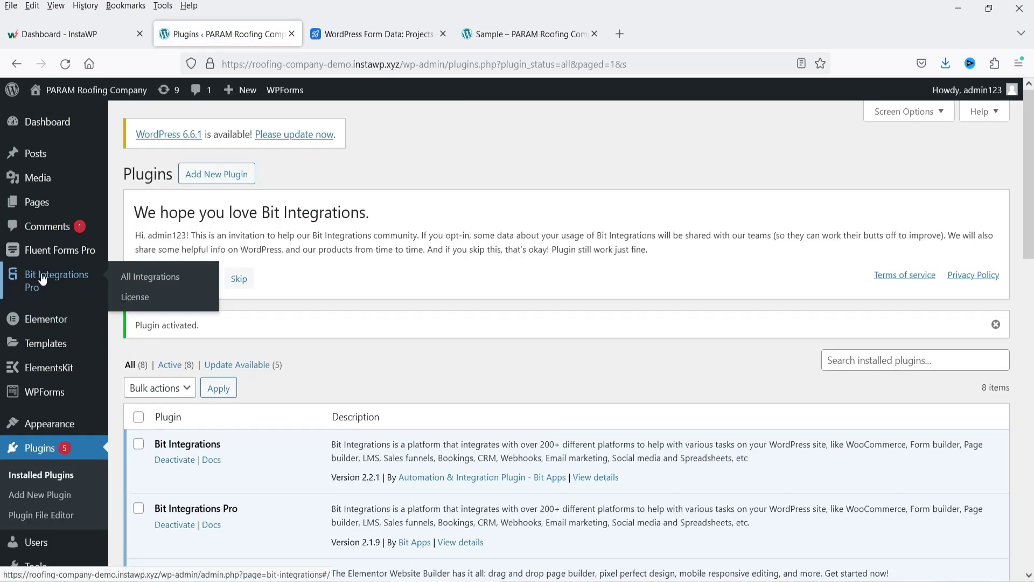
# Step: Activate the Pro licence with Connect with Bit Apps subscription, then skip the What's New popup in All Integrations
pyautogui.click(134, 297)
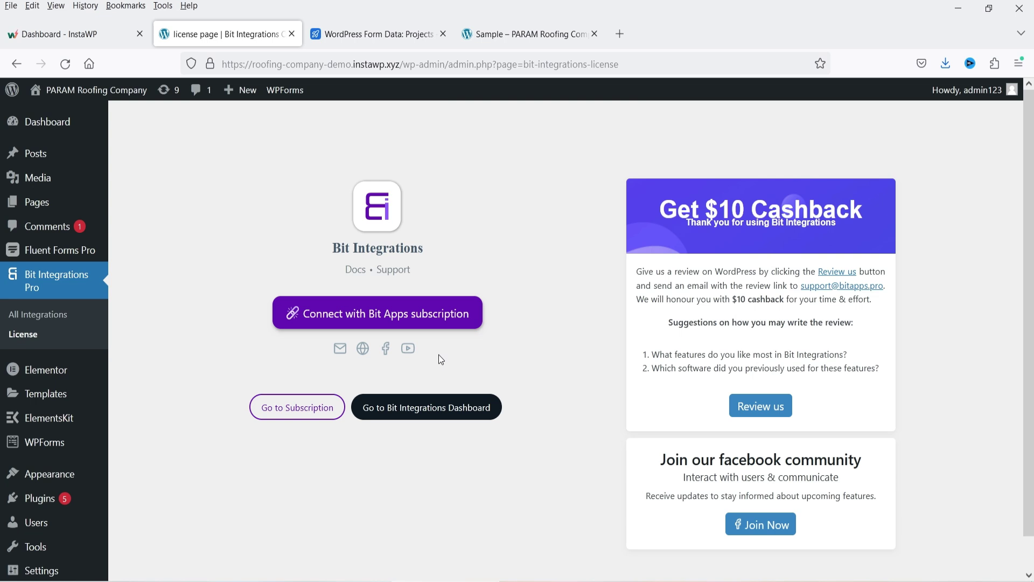
pyautogui.click(371, 316)
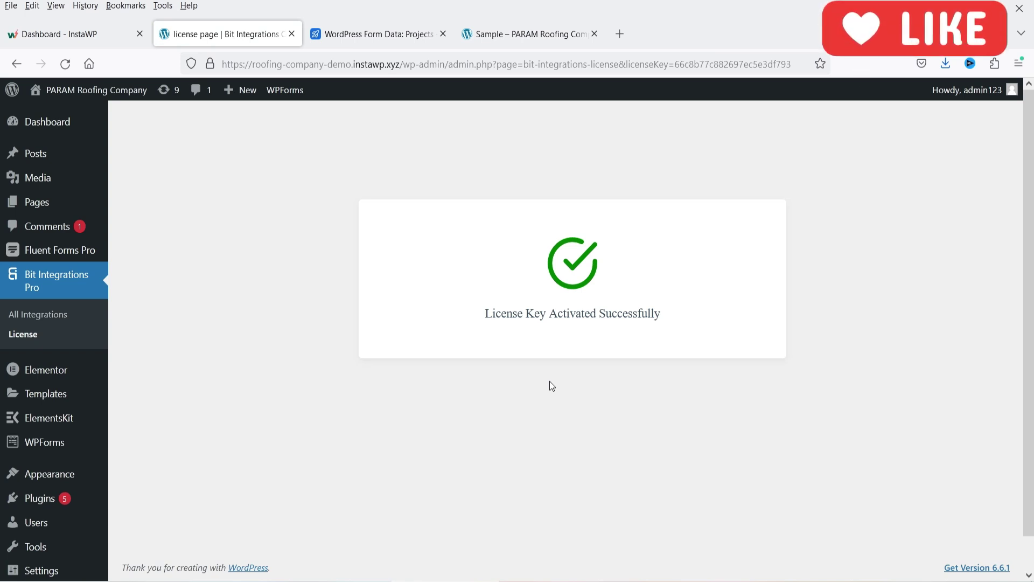
pyautogui.click(29, 317)
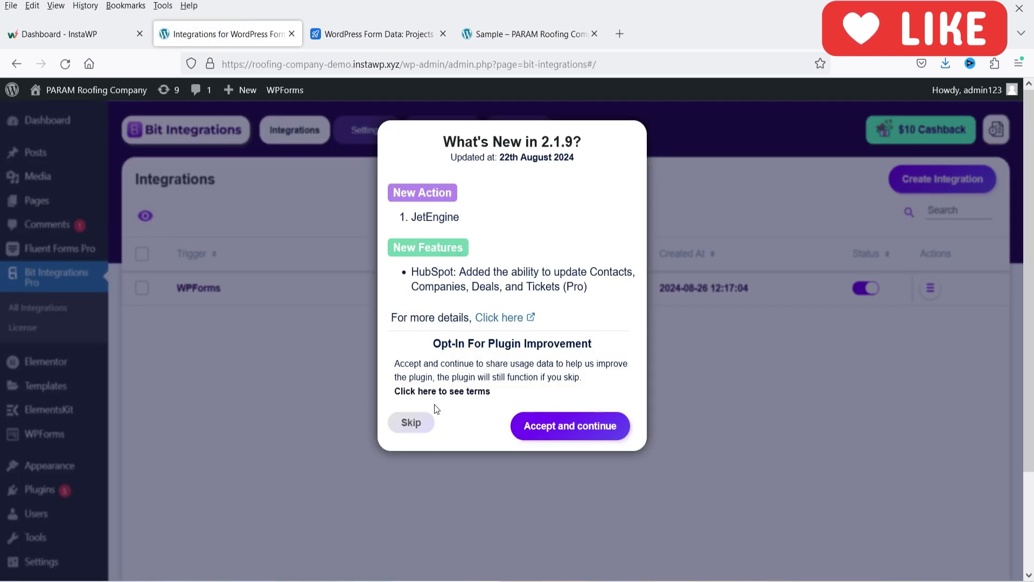
pyautogui.click(409, 423)
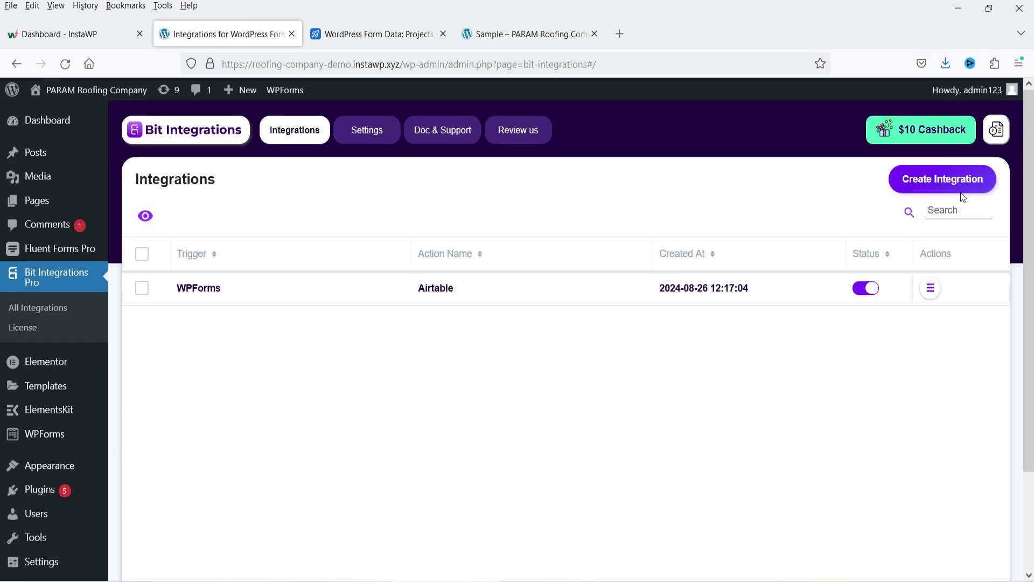
# Step: Create an integration with Fluent Forms' Contact Form Demo as trigger and Airtable as action
pyautogui.click(940, 179)
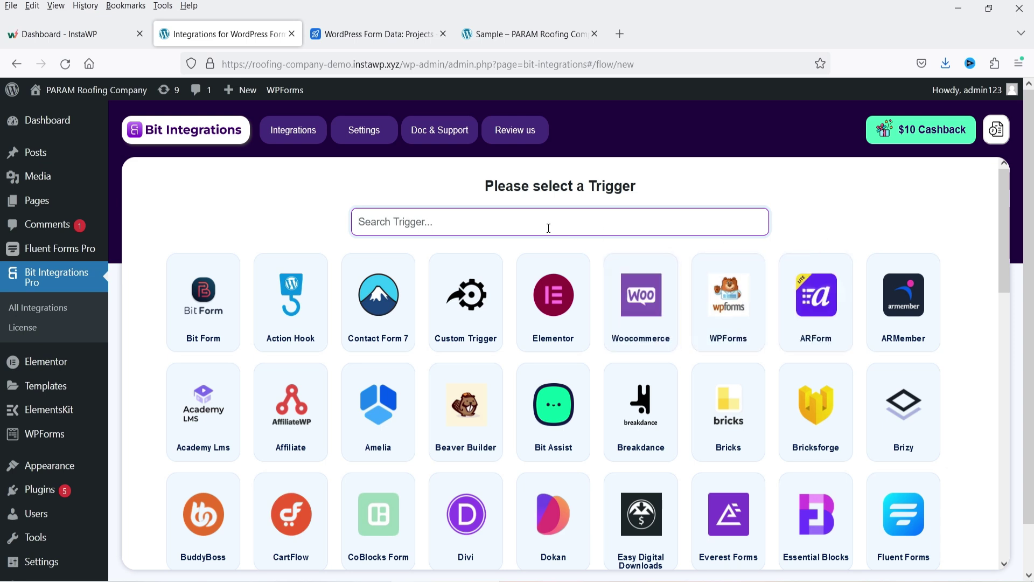
pyautogui.write('flue')
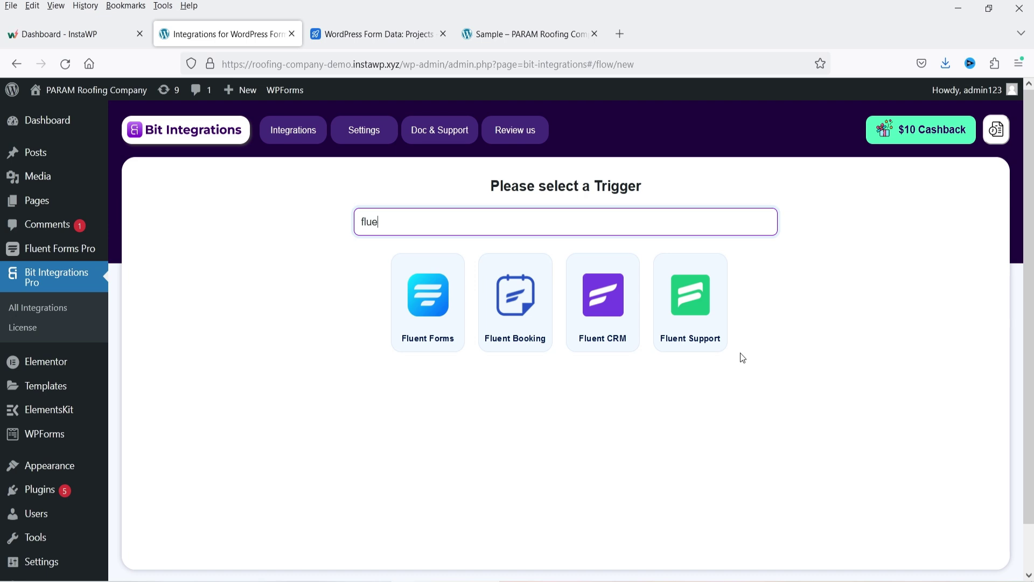
pyautogui.click(426, 310)
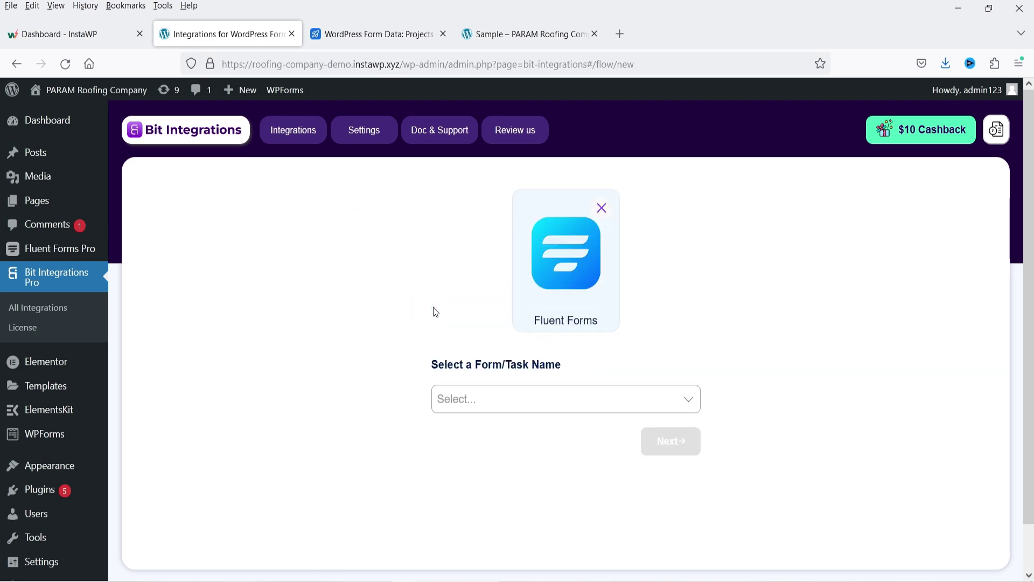
pyautogui.click(529, 397)
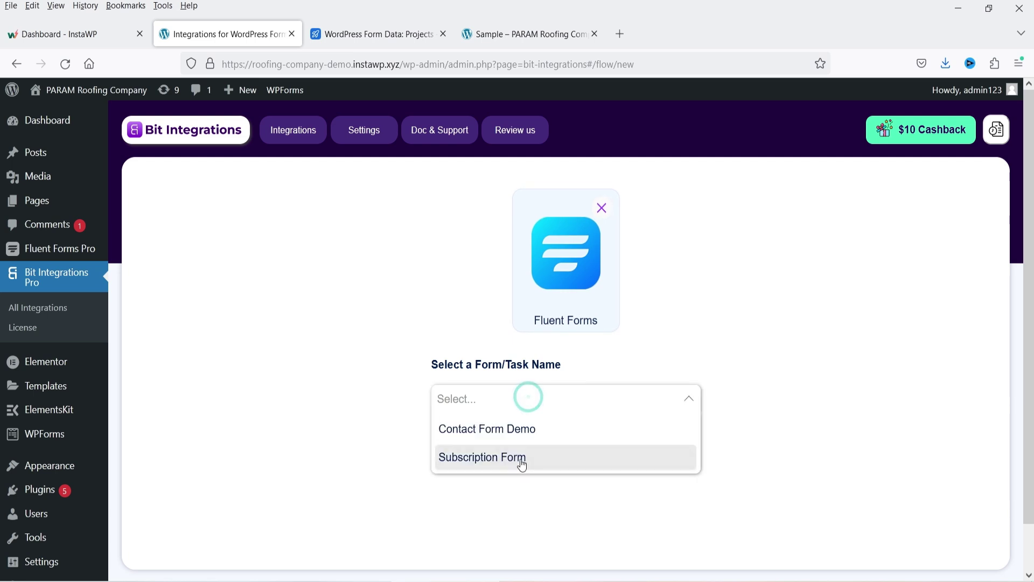
pyautogui.click(486, 429)
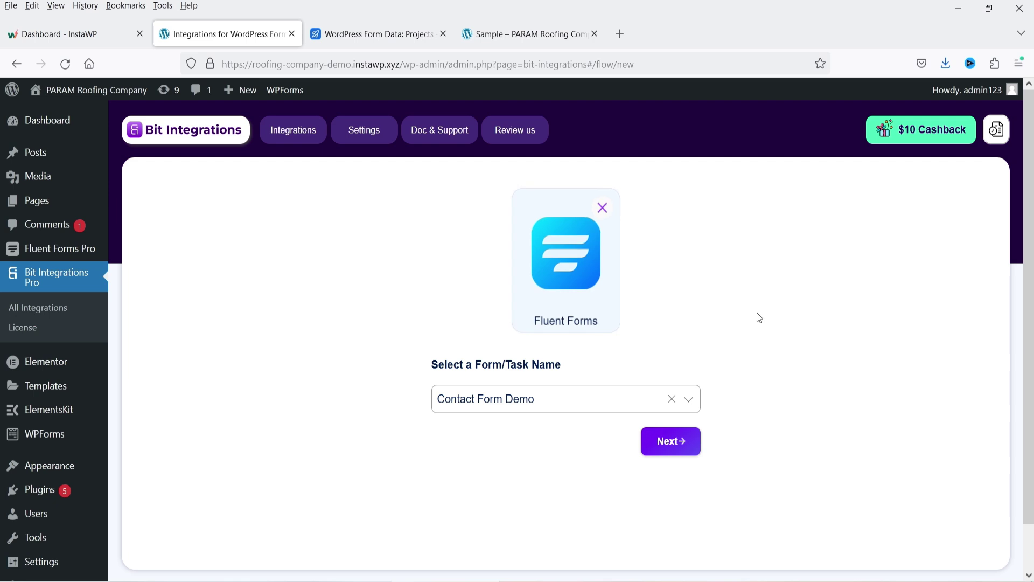
pyautogui.click(672, 442)
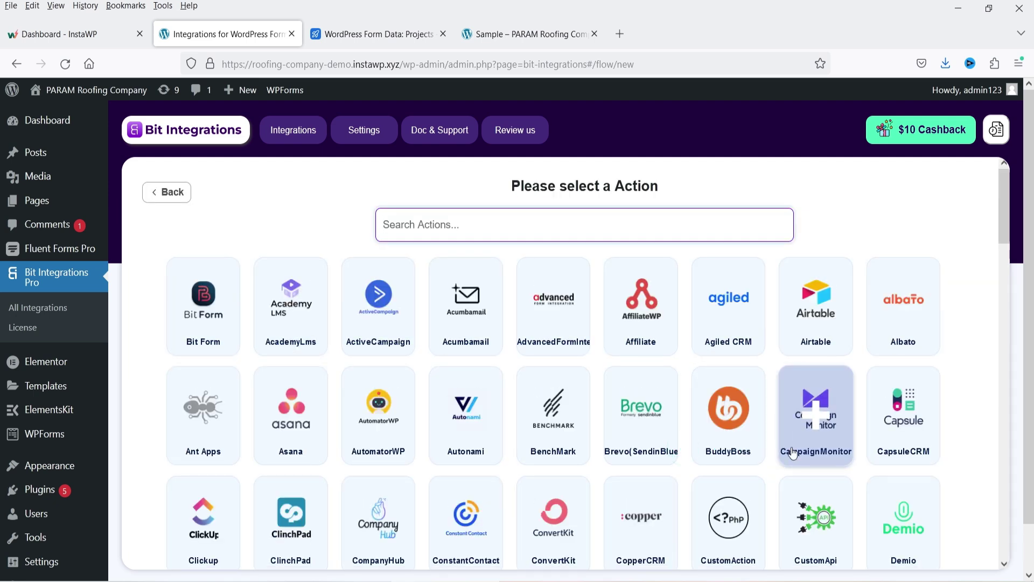
pyautogui.click(812, 306)
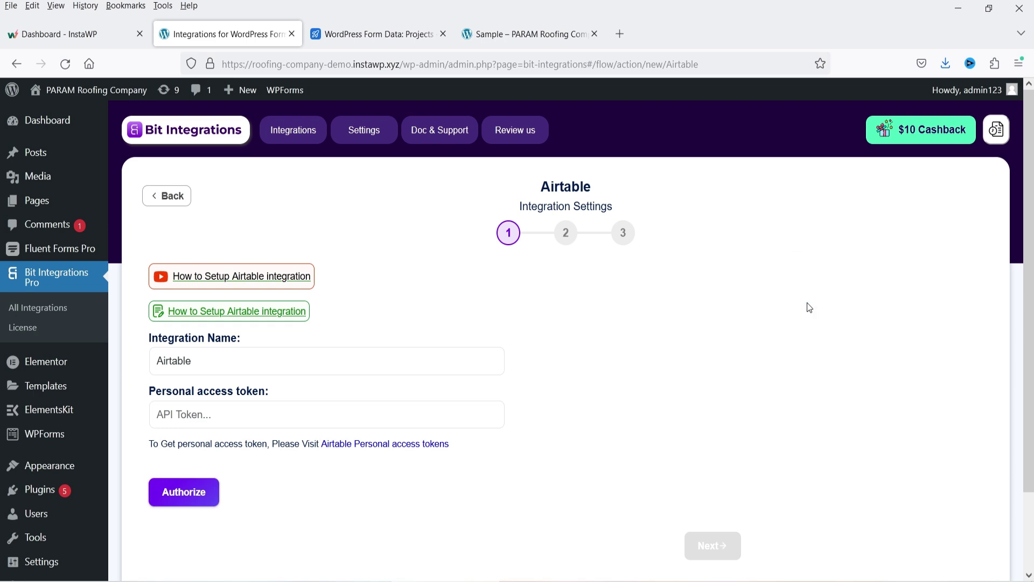
# Step: Authorize the Airtable connection with the pasted personal access token
pyautogui.click(189, 418)
pyautogui.hotkey('ctrl', 'v')
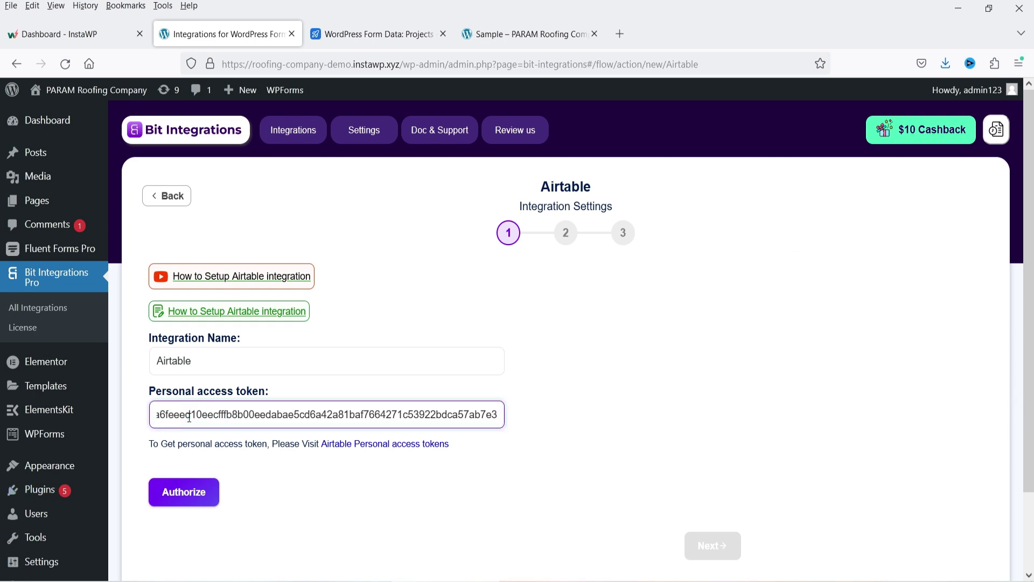
pyautogui.click(193, 493)
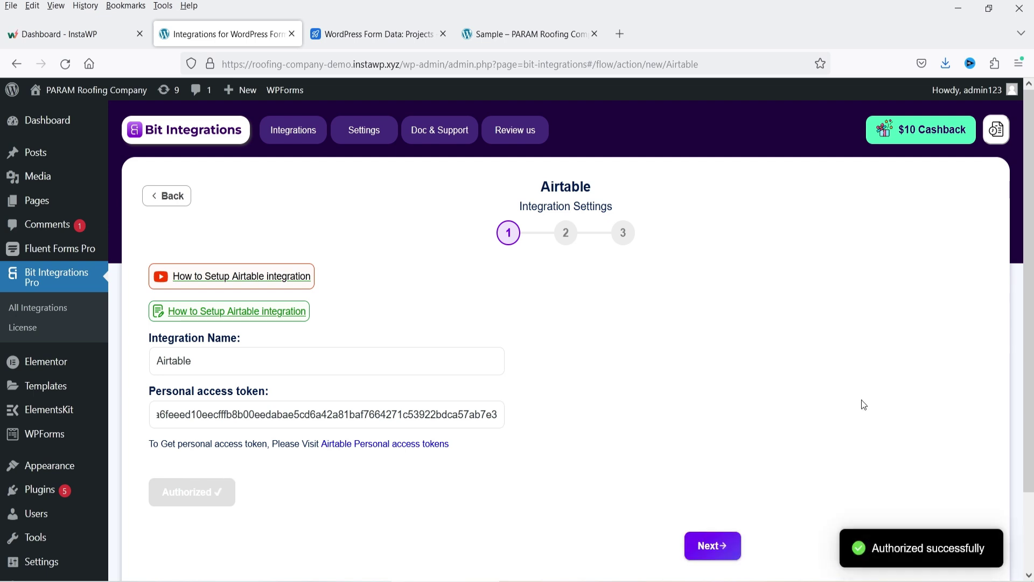
pyautogui.click(706, 550)
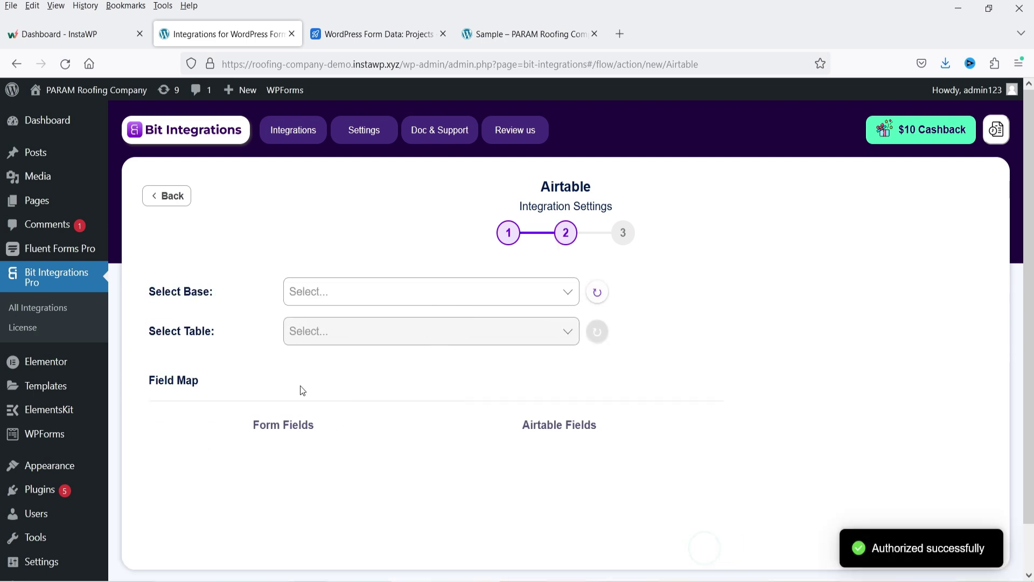
# Step: Choose the WordPress Form Data base and its Projects table
pyautogui.click(376, 289)
pyautogui.click(372, 325)
pyautogui.click(339, 331)
pyautogui.click(402, 337)
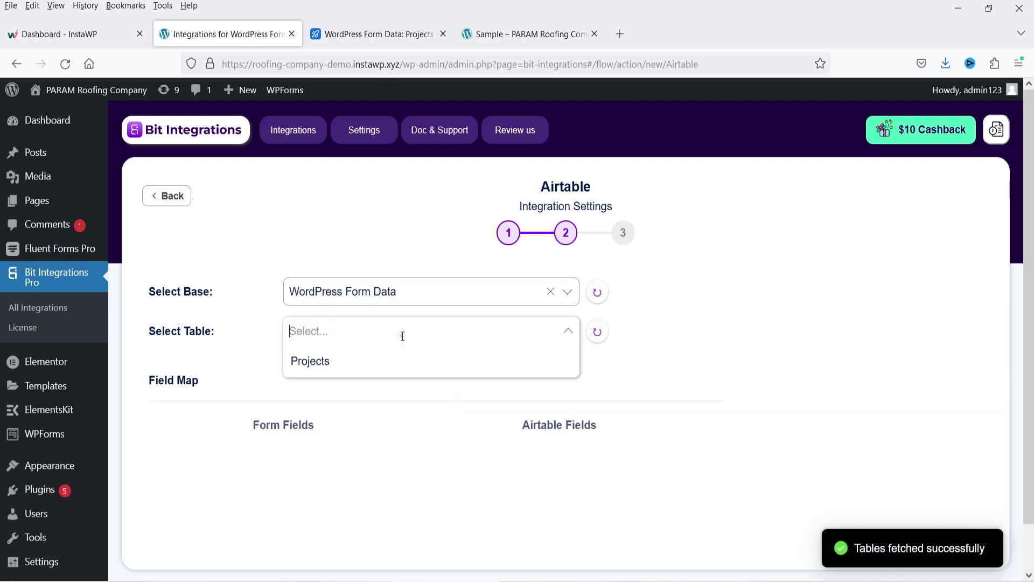
pyautogui.click(404, 362)
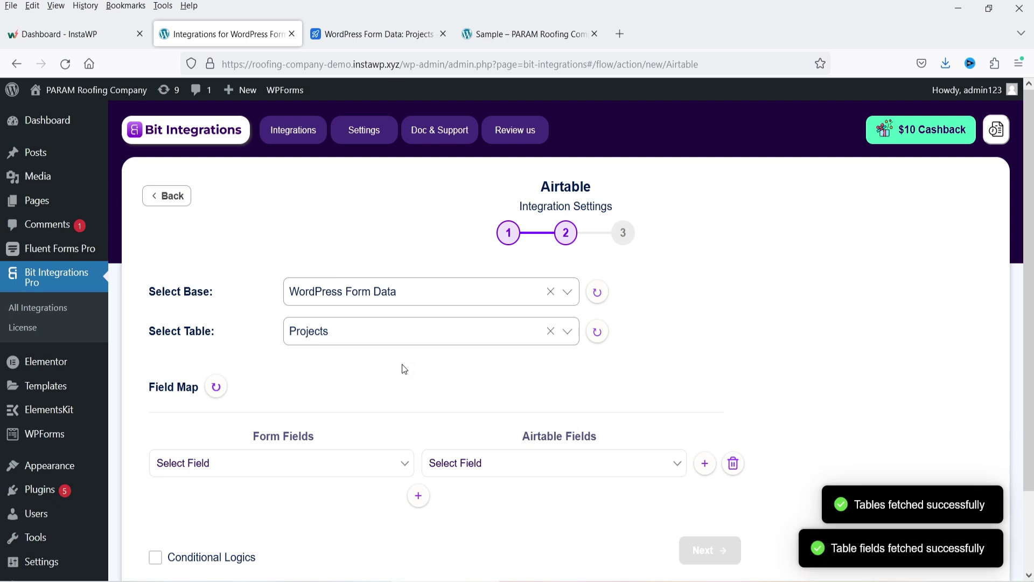
pyautogui.scroll(-3, 703, 308)
# Step: Map the form's First Name to Airtable's First Name field, save the integration, then view the sample page
pyautogui.click(307, 374)
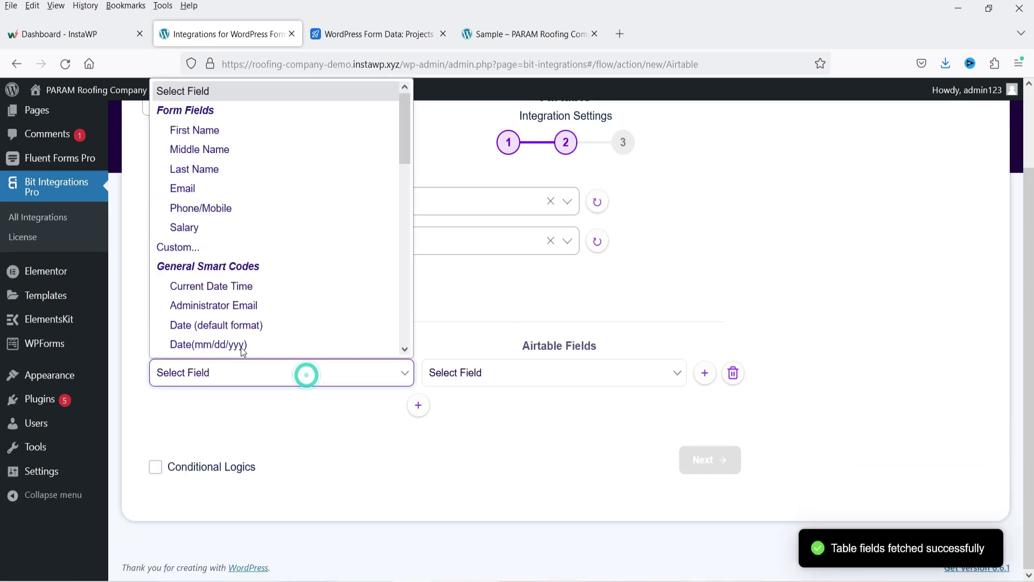
pyautogui.click(243, 132)
pyautogui.click(458, 361)
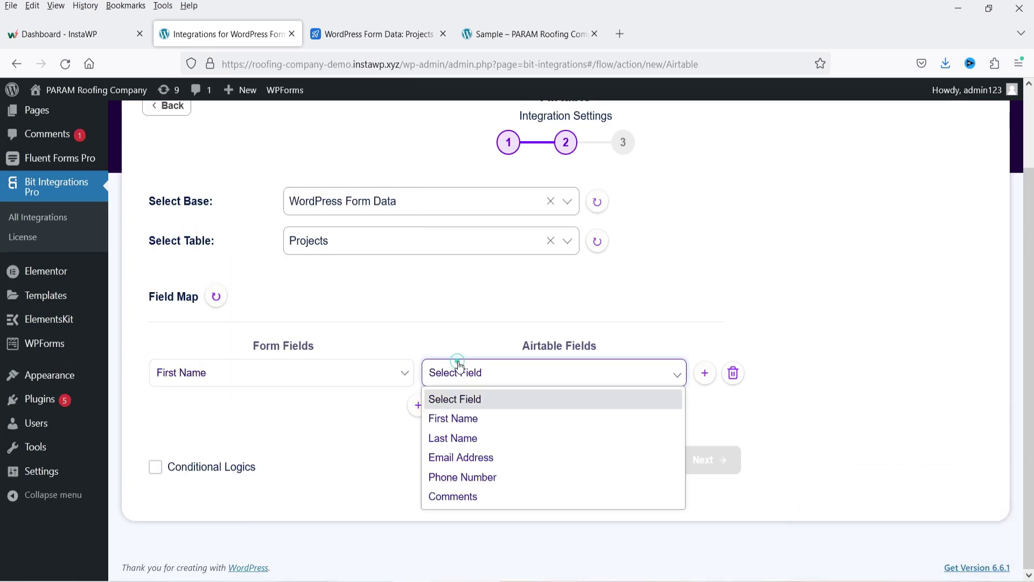
pyautogui.click(458, 418)
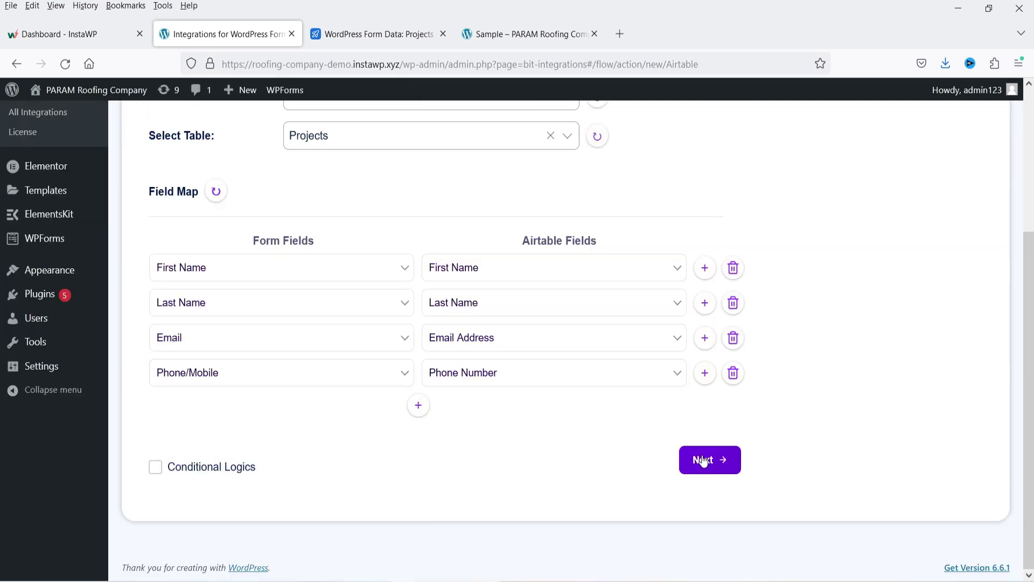
pyautogui.click(703, 460)
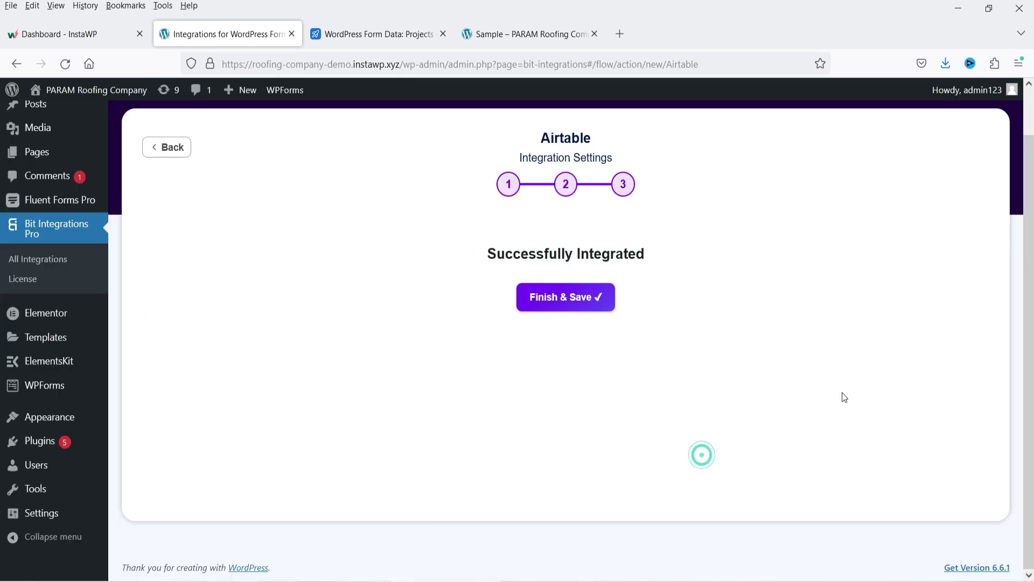
pyautogui.click(590, 309)
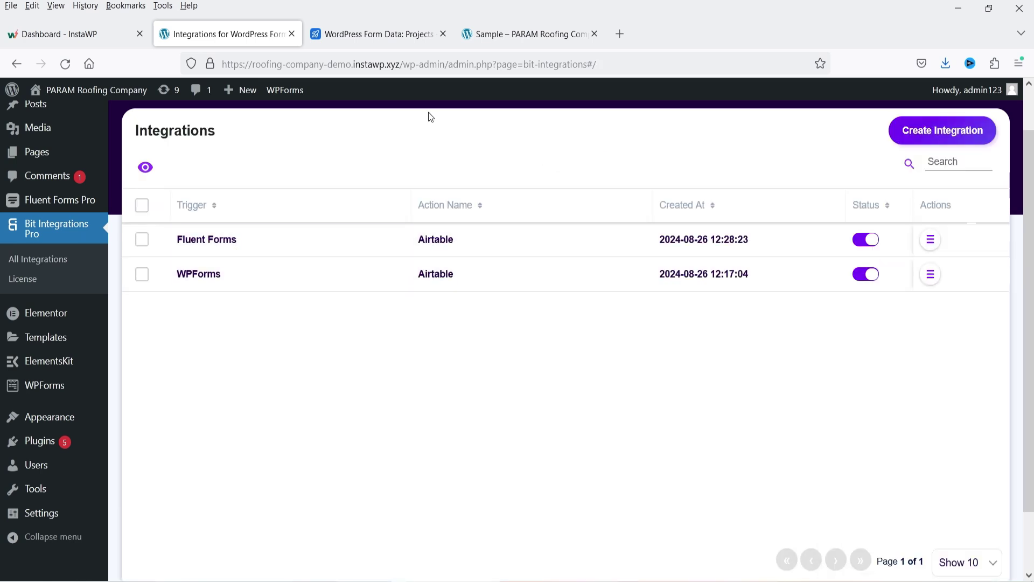
pyautogui.click(506, 35)
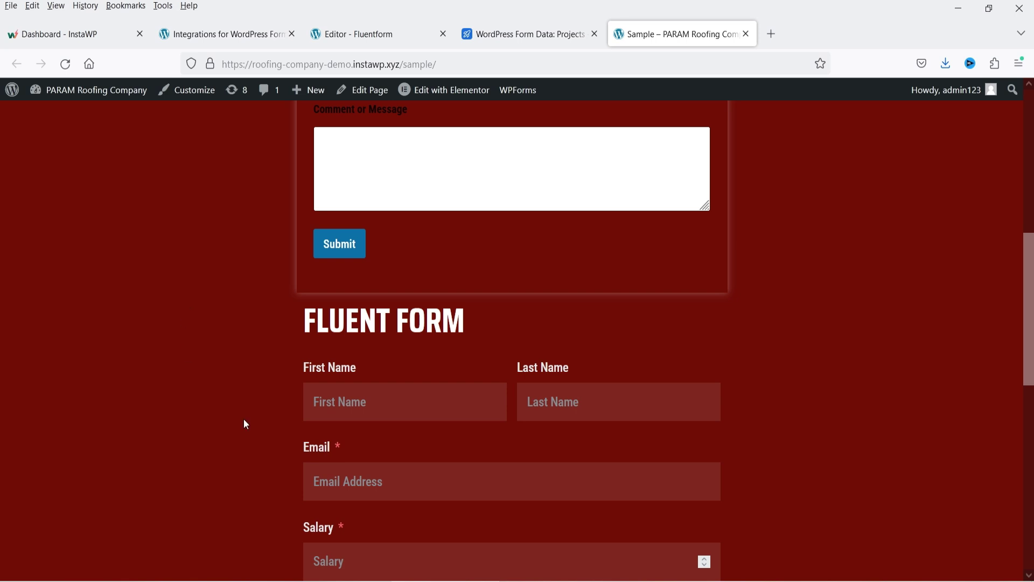
# Step: Fill the Fluent Form with a first name, last name, e-mail address and salary 100000
pyautogui.click(377, 414)
pyautogui.write('Jm')
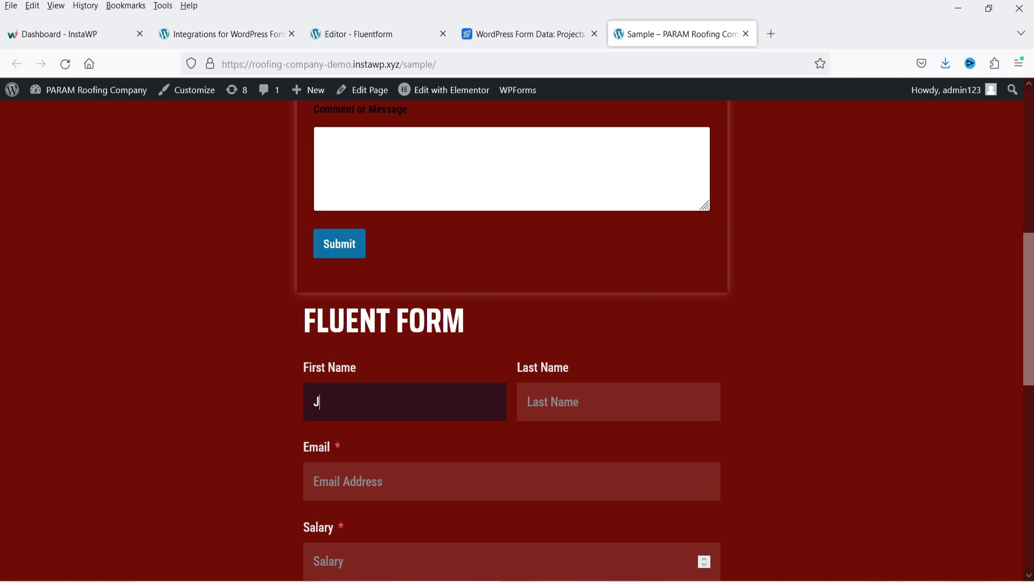
pyautogui.press('Tab')
pyautogui.write('W')
pyautogui.press('Tab')
pyautogui.write('jim@example.com')
pyautogui.press('Tab')
pyautogui.write('100000')
# Step: Submit the Fluent Form test entry and bring up the Airtable Projects table
pyautogui.click(112, 436)
pyautogui.scroll(-3, 209, 434)
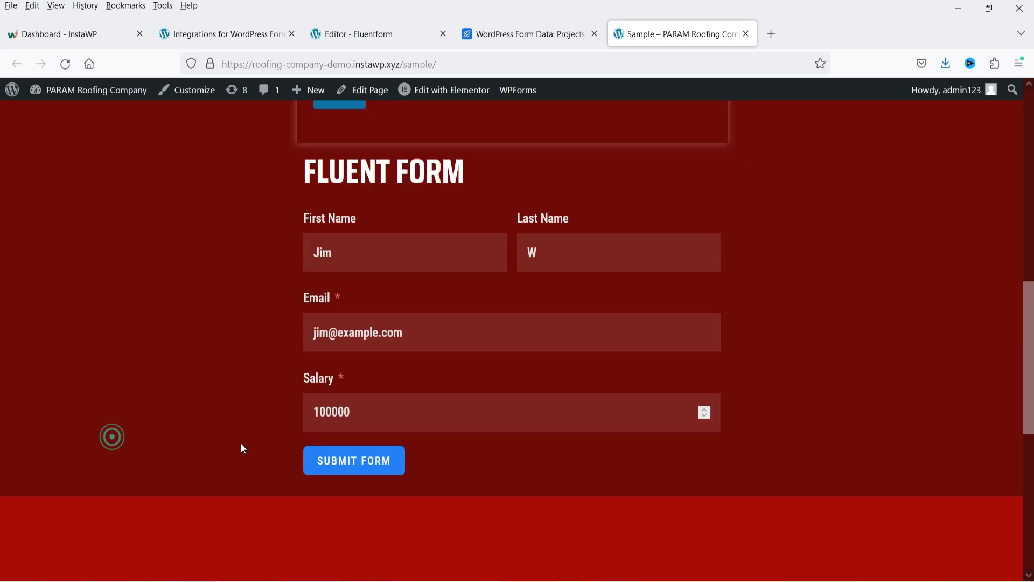
pyautogui.click(354, 461)
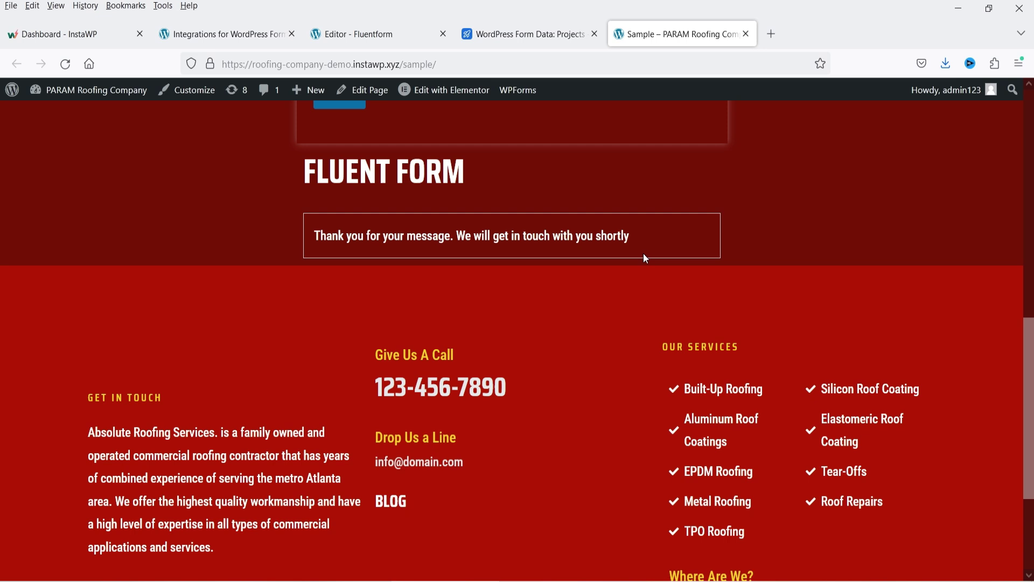
pyautogui.click(506, 42)
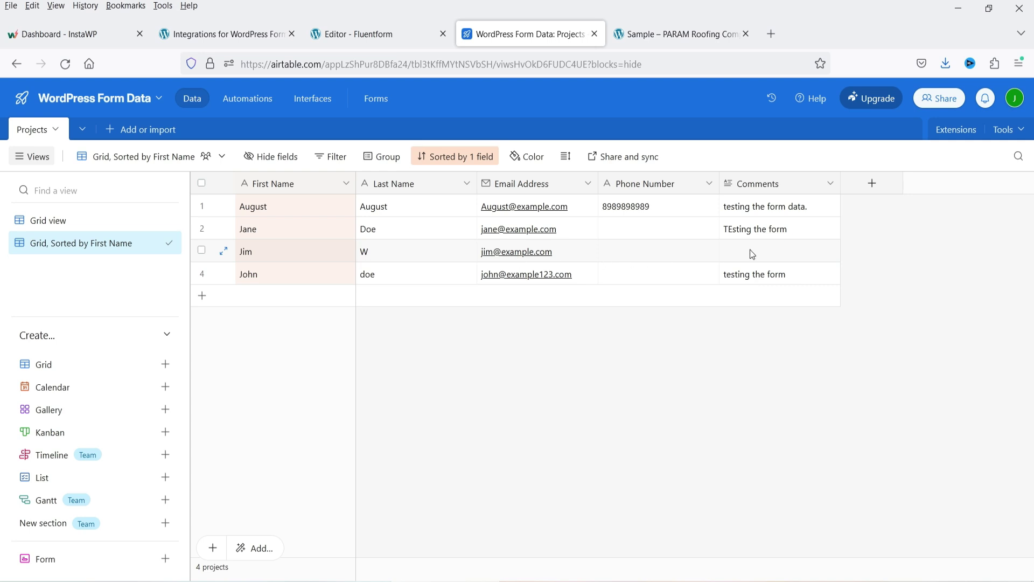
# Step: Switch back to the integrations list tab after checking the new Projects row
pyautogui.hotkey('ctrl', '2')
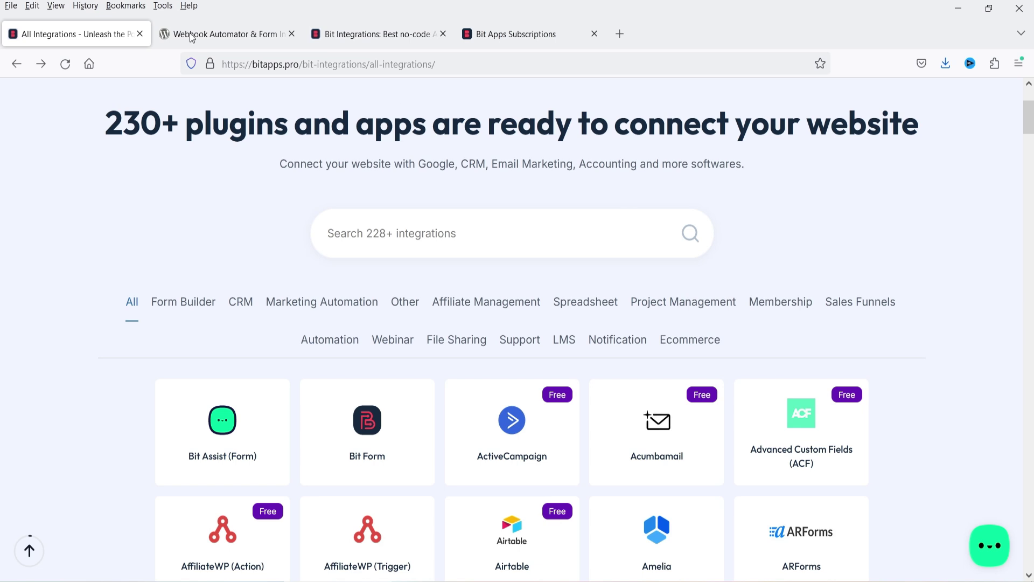
# Step: Show the Bit Integrations pricing plans: Starter $39, Plus $69 and Agency $99 per year
pyautogui.hotkey('ctrl', '3')
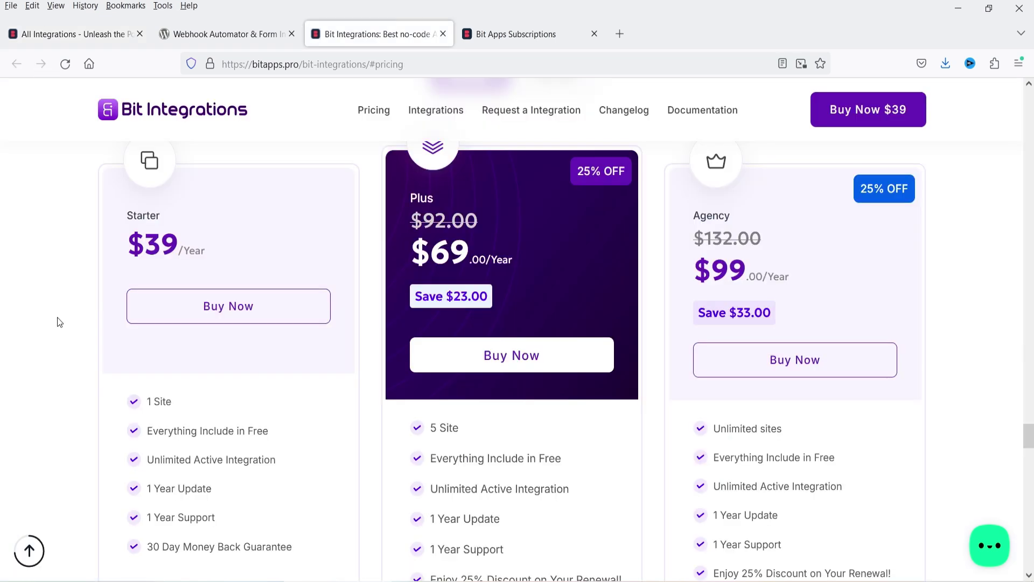